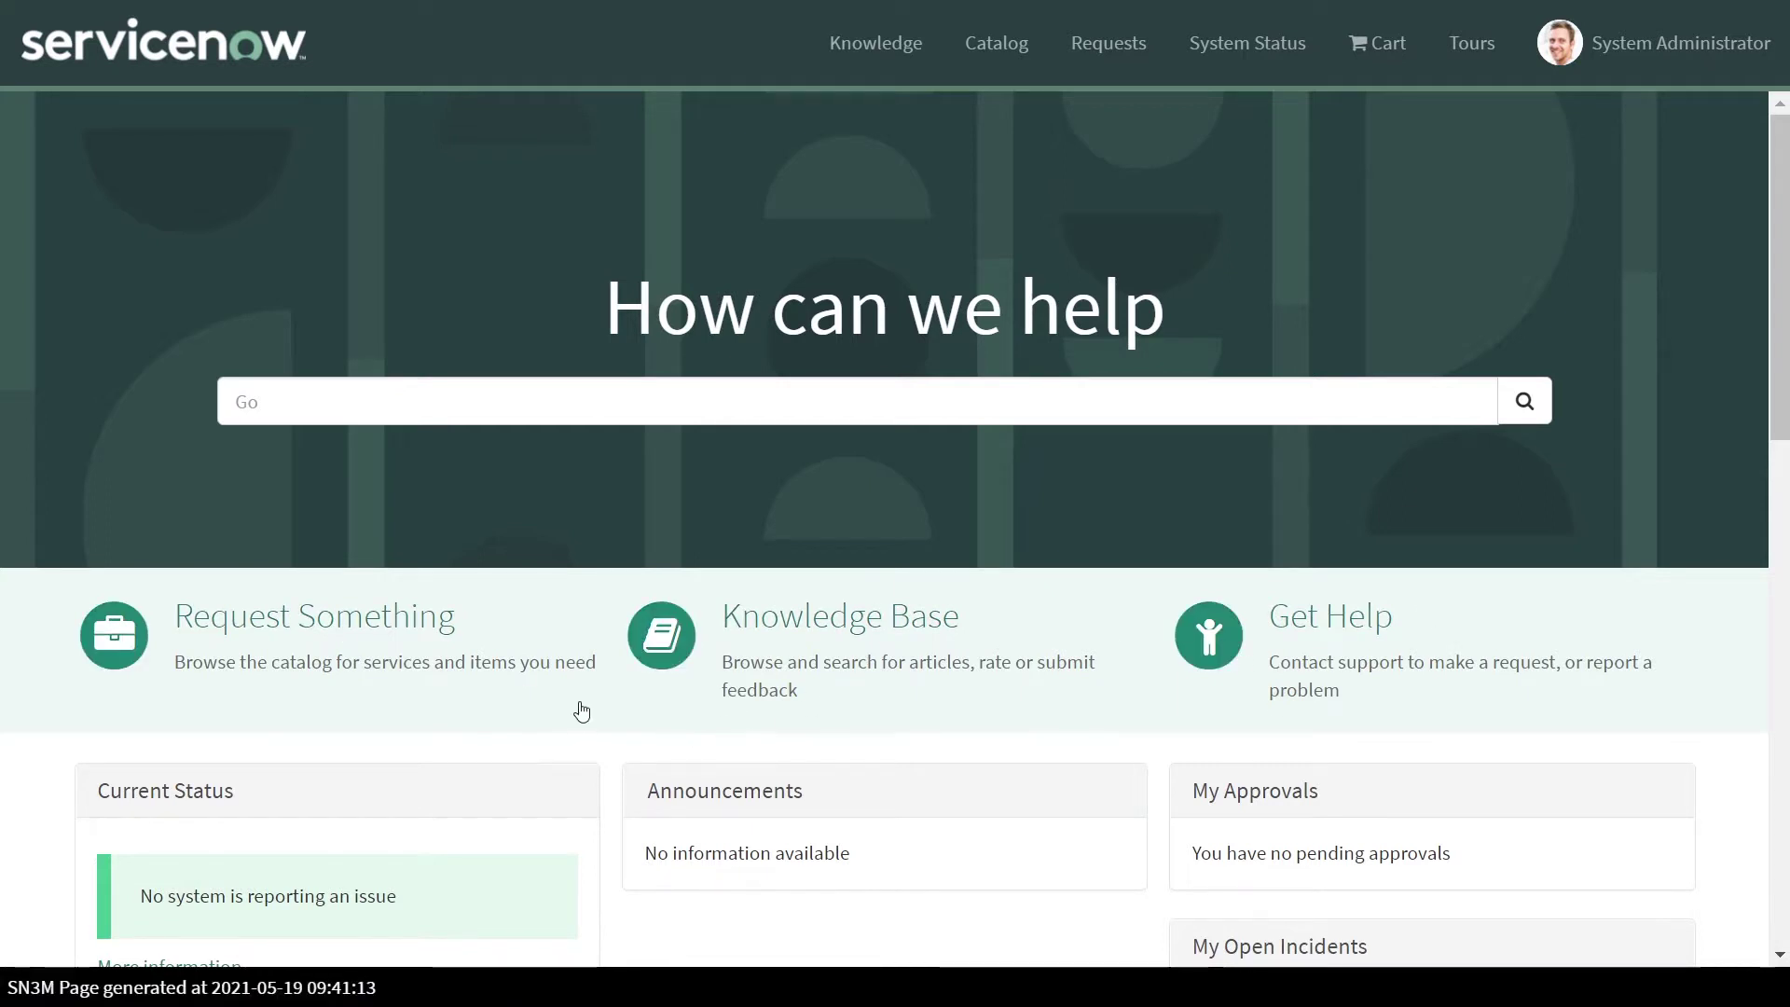
Set the Request Something tile's Bootstrap color to Success in its instance options and save.
right_click(495, 715)
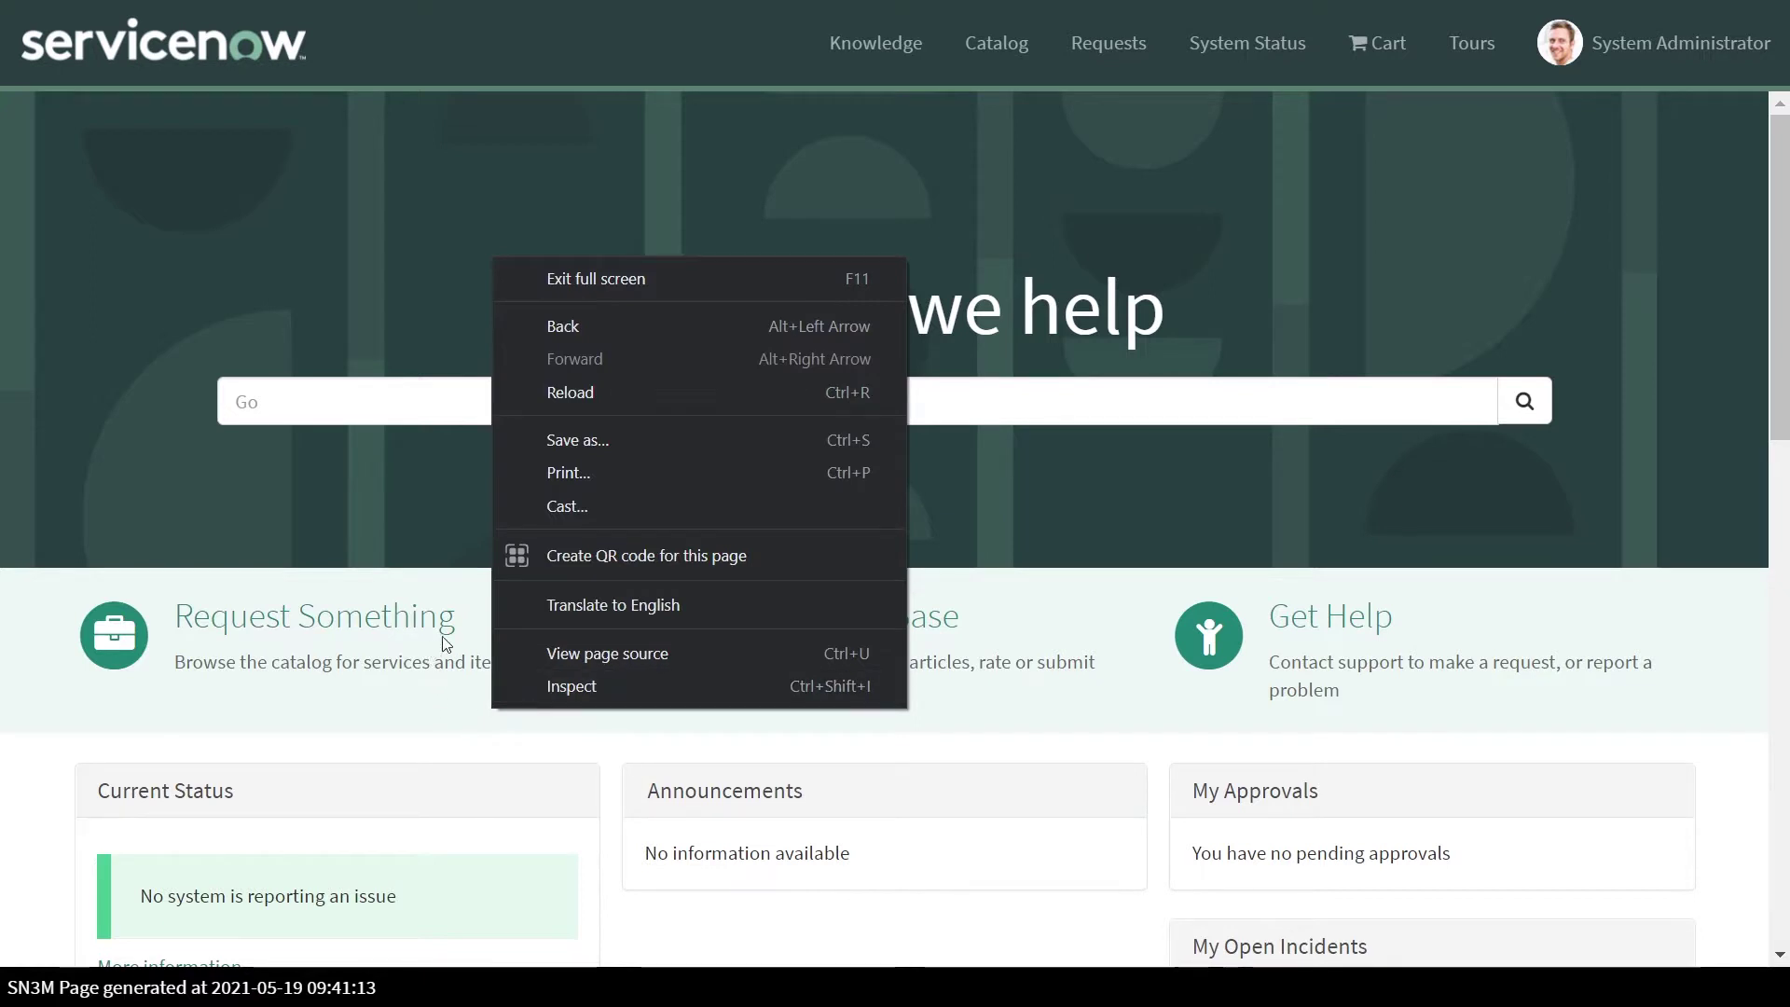
right_click(439, 608, "ctrl")
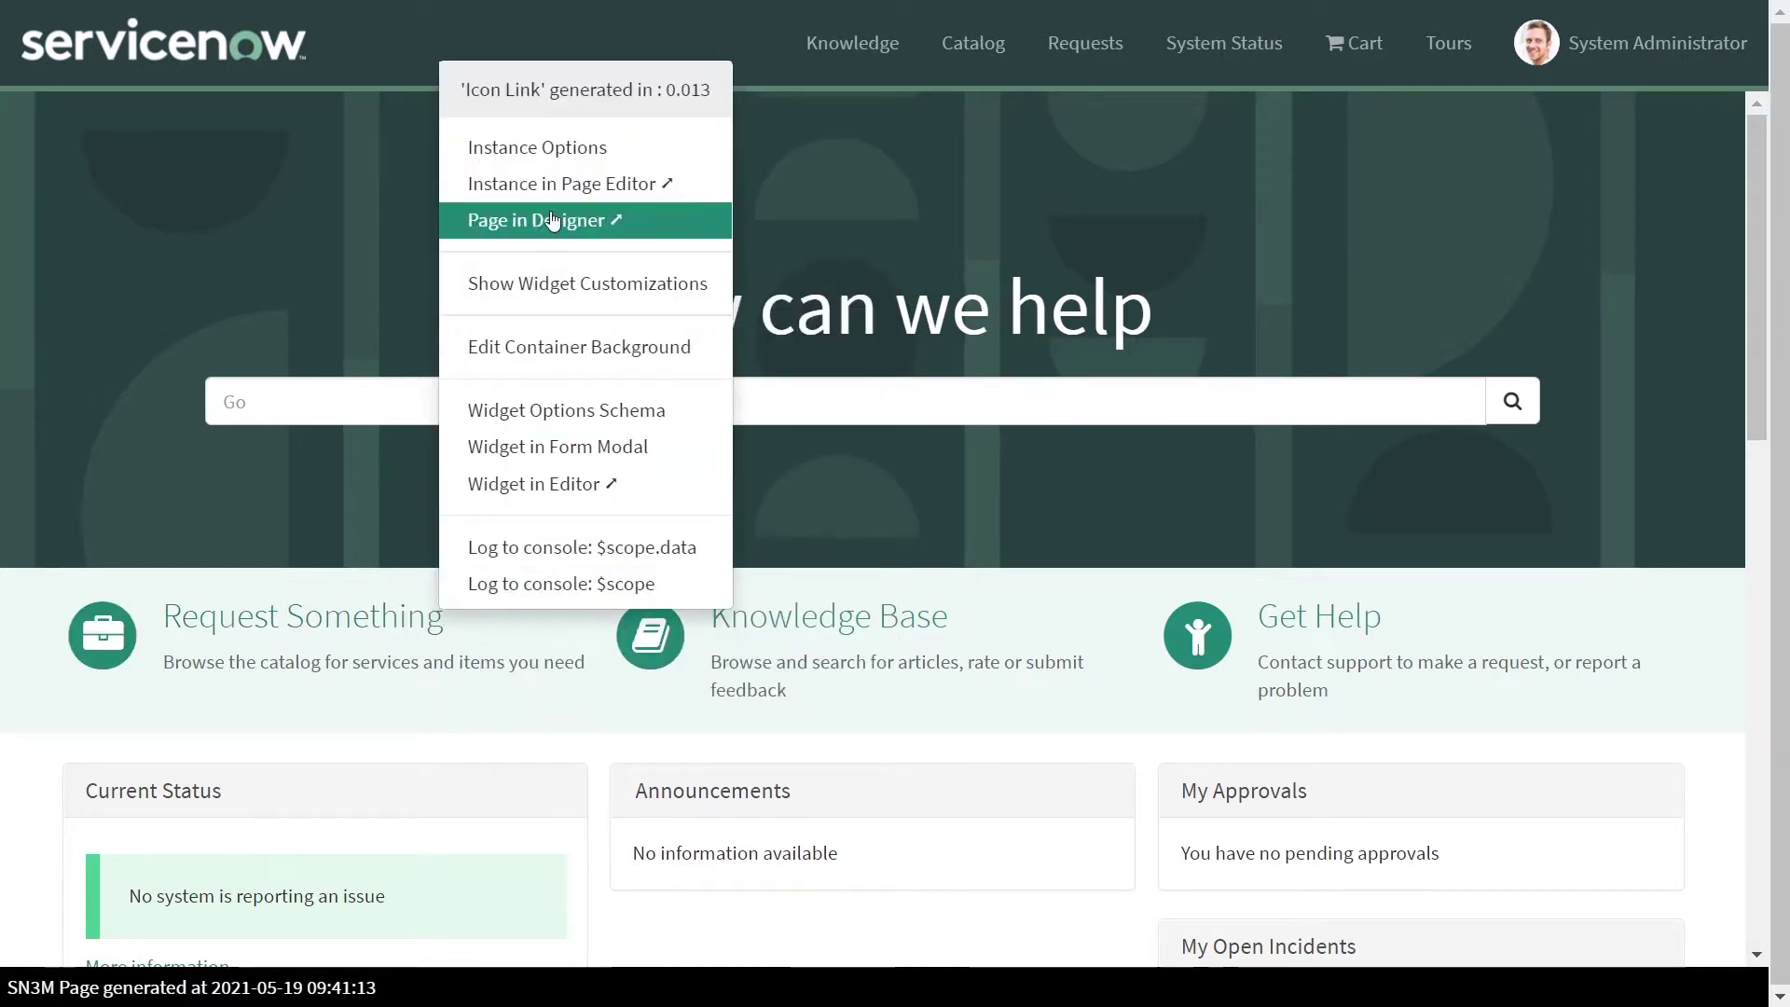
left_click(550, 146)
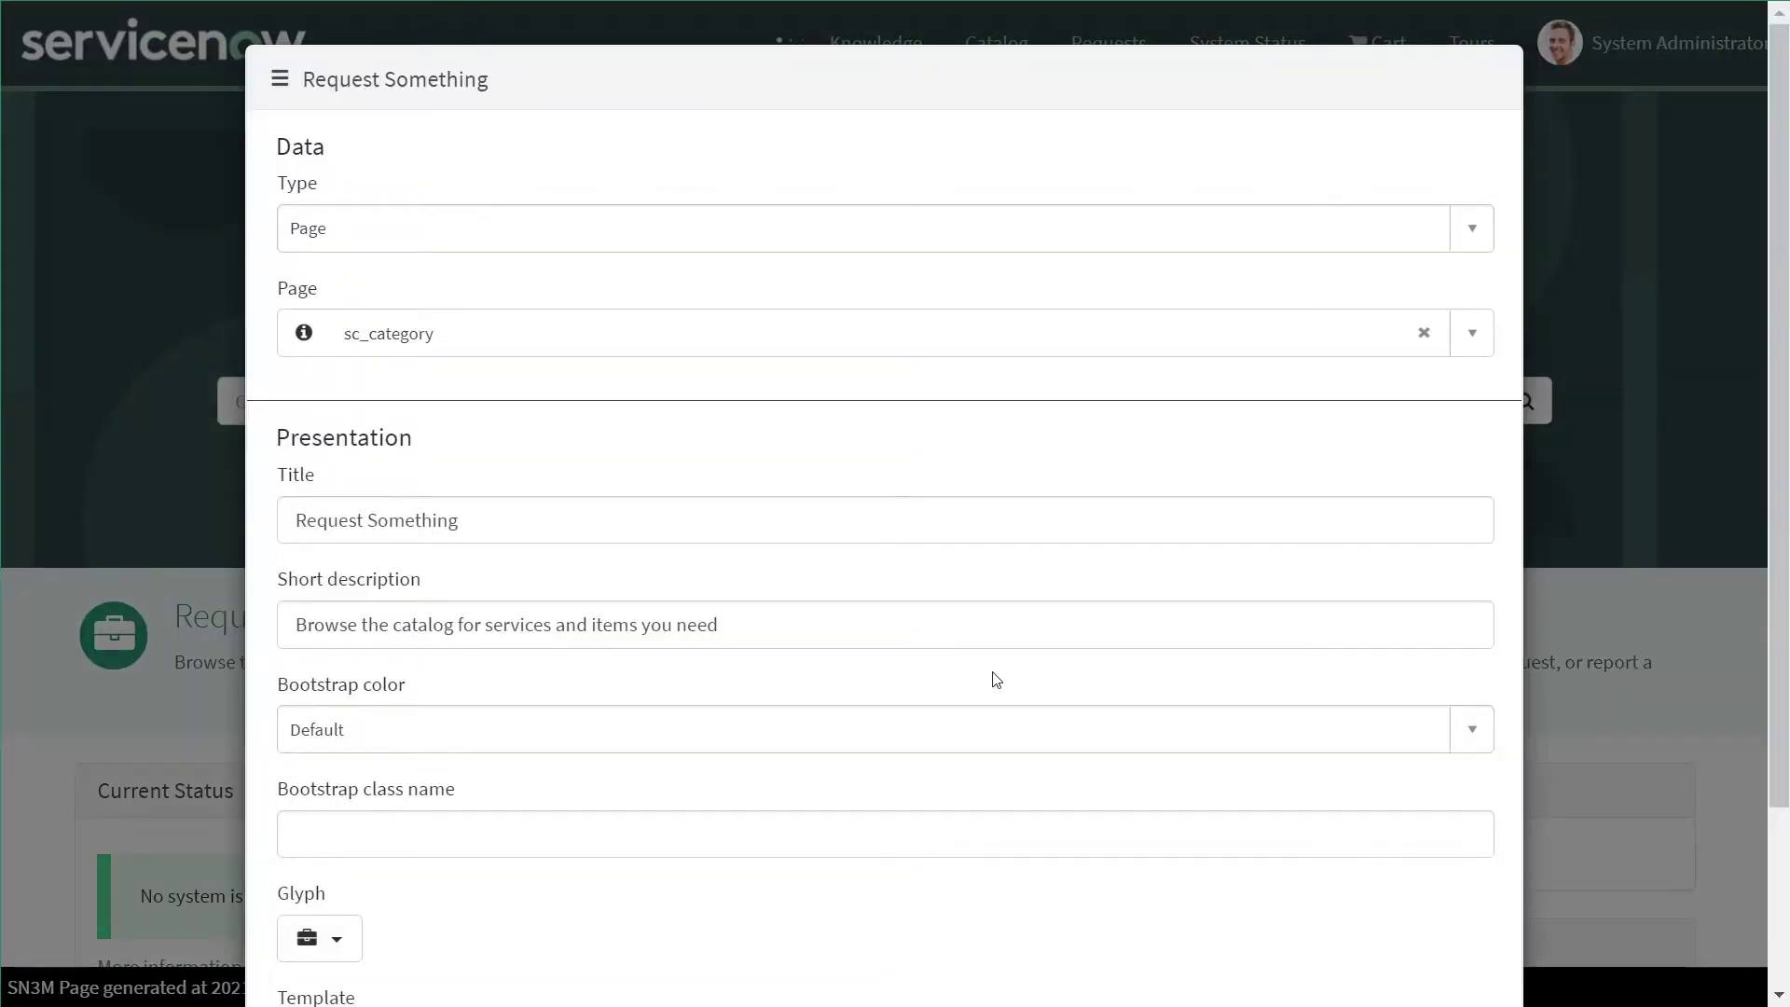
left_click(678, 738)
left_click(678, 738)
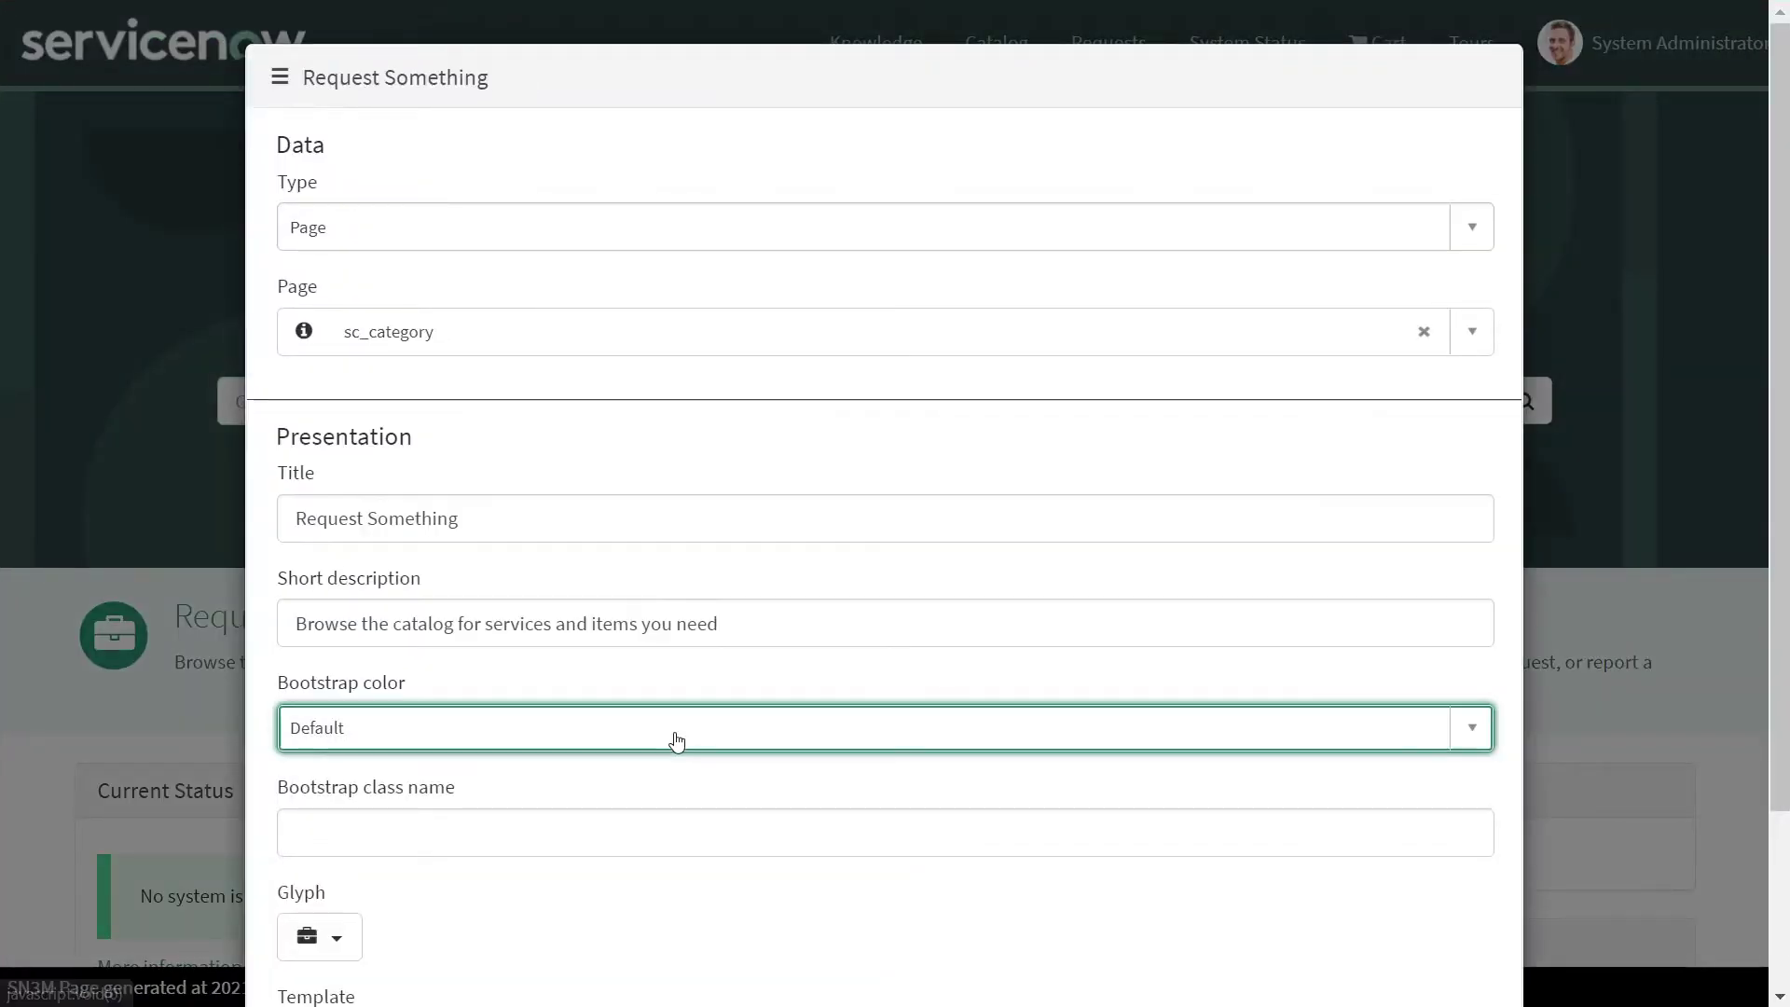
left_click(675, 736)
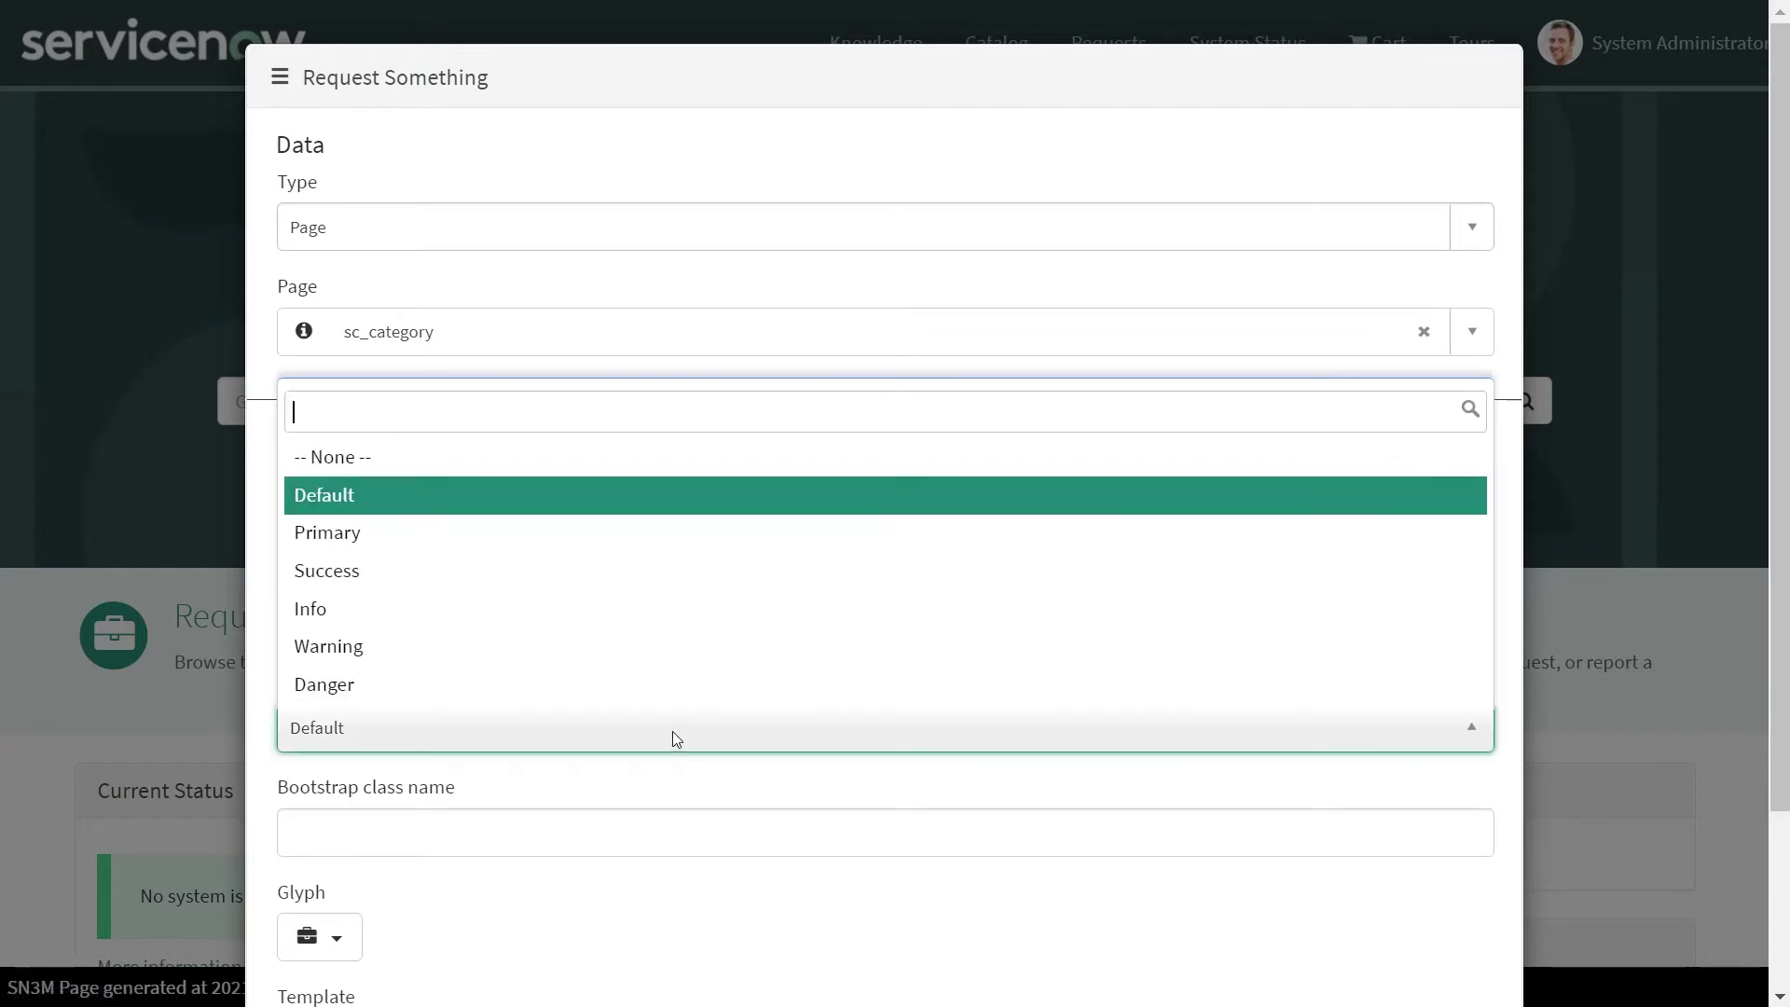
left_click(515, 576)
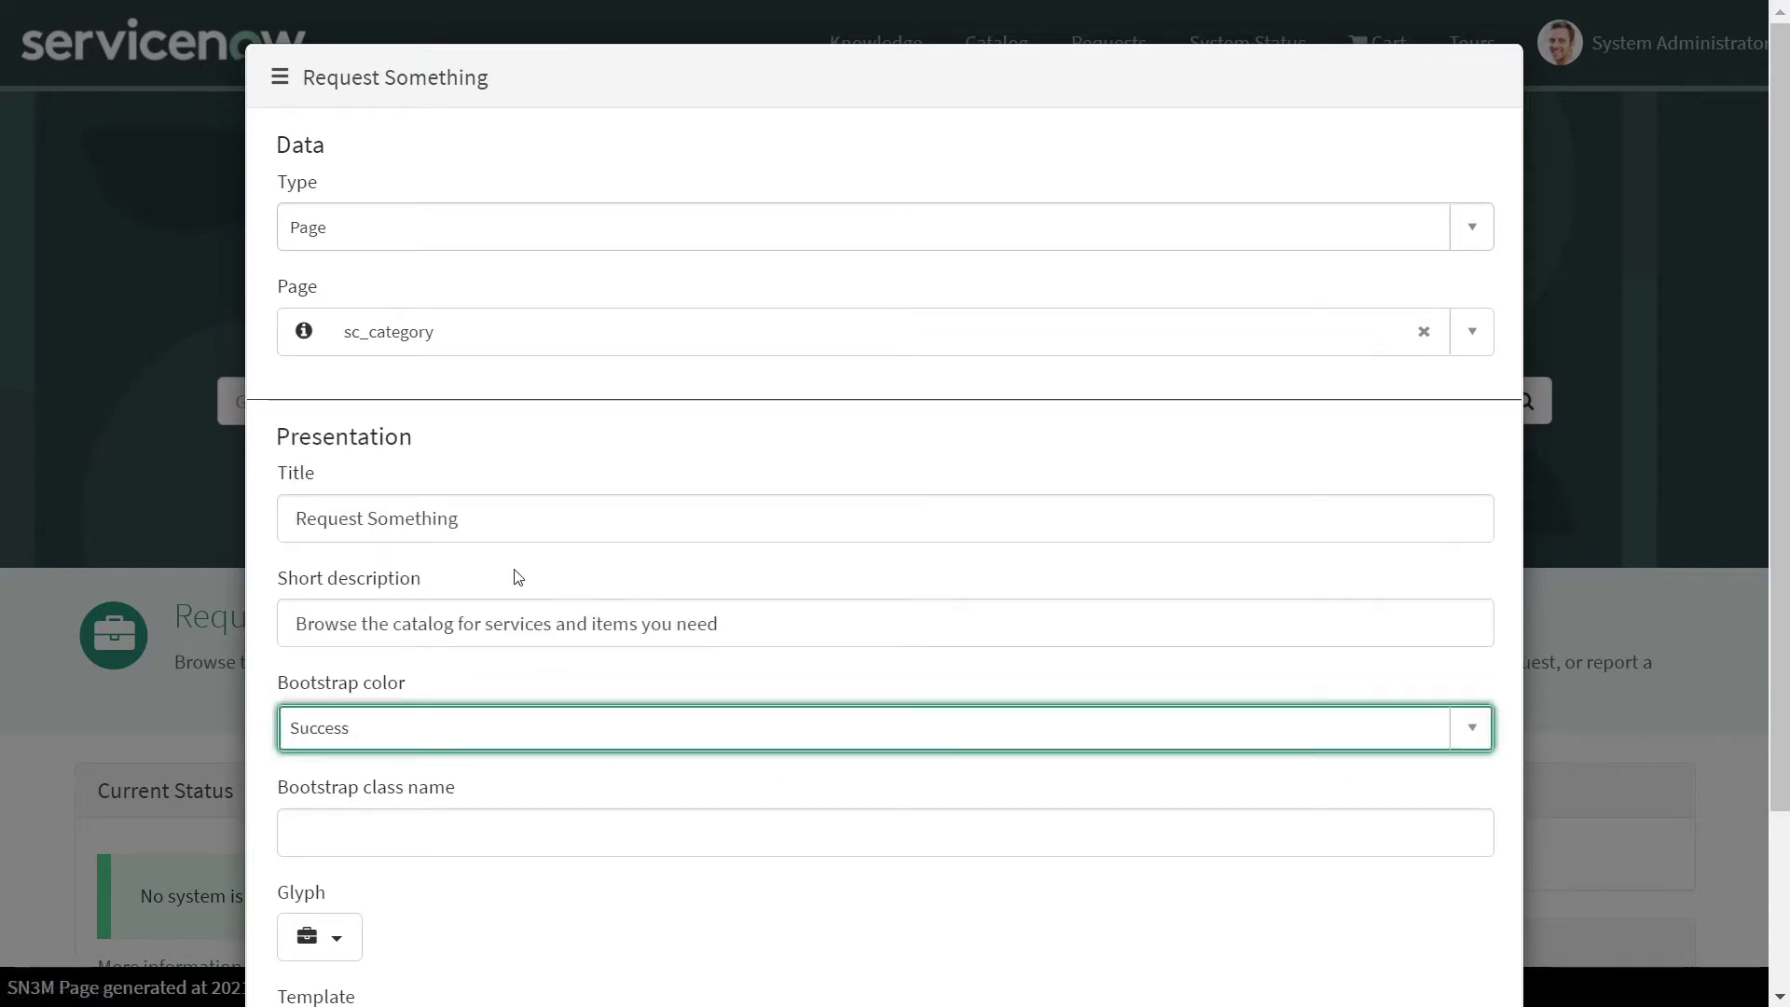
scroll(1630, 902, "down", 3)
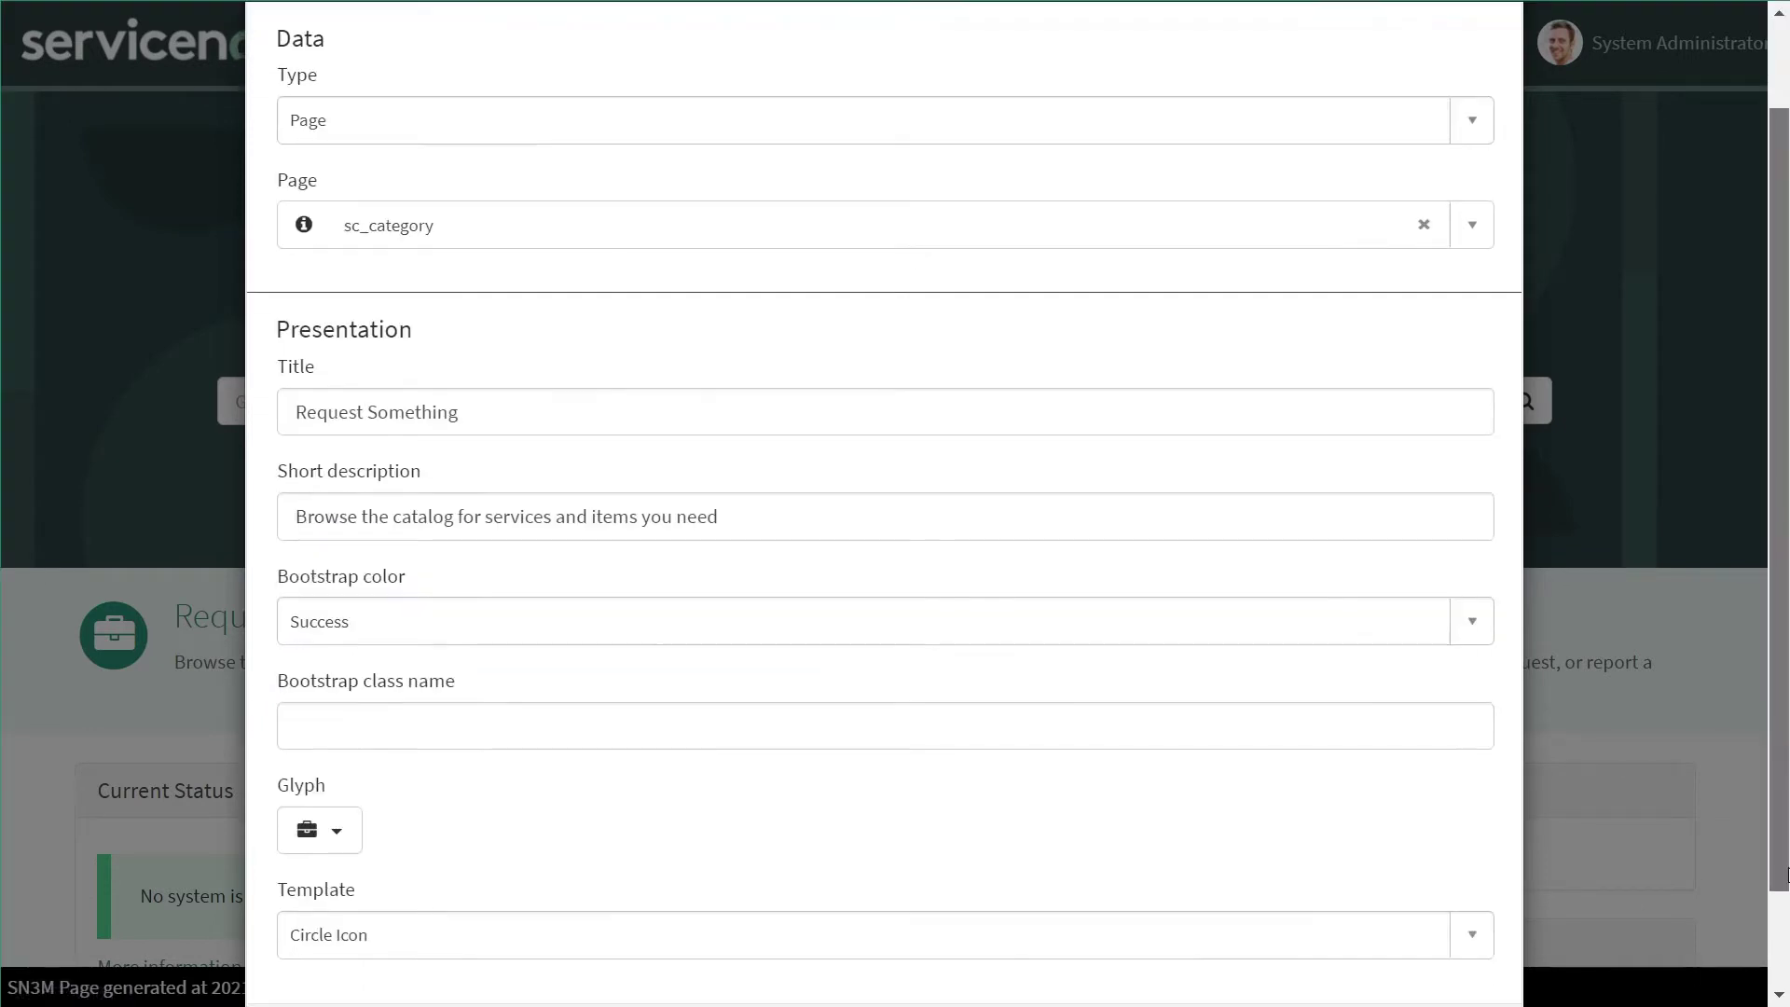
left_click(1408, 922)
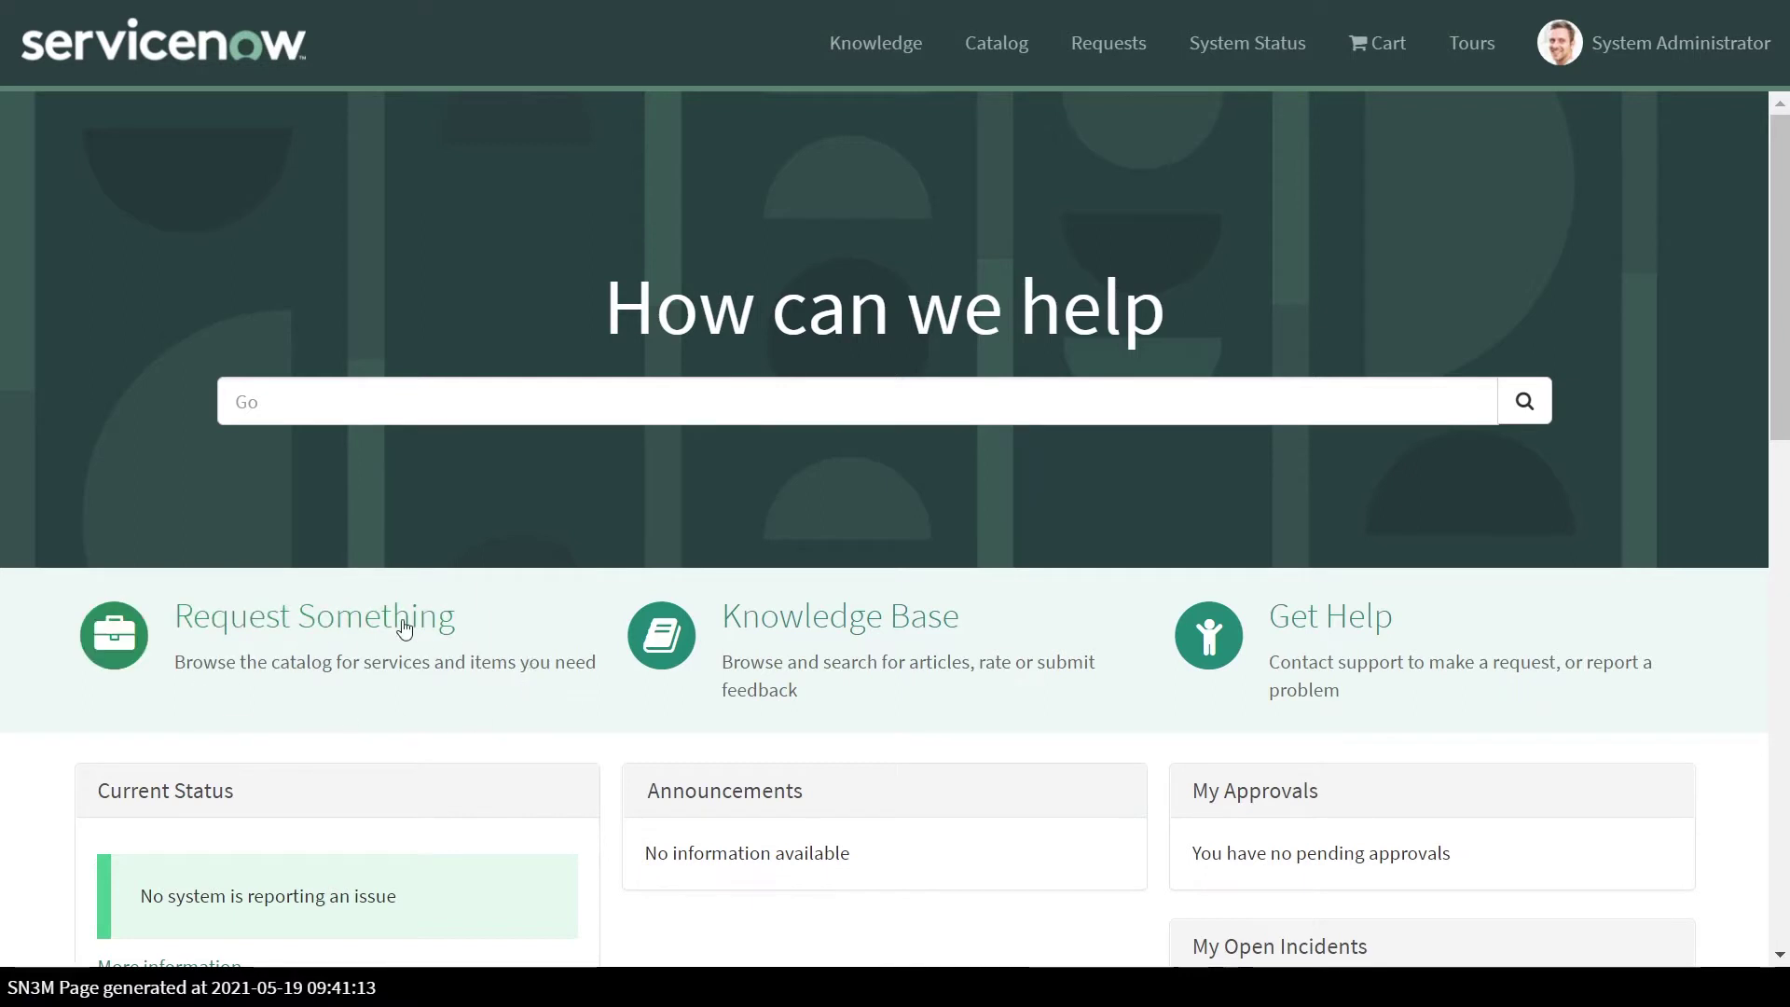
Open the homepage in the page editor and select the Icon Link widget behind Request Something.
right_click(496, 599, "ctrl")
left_click(634, 169)
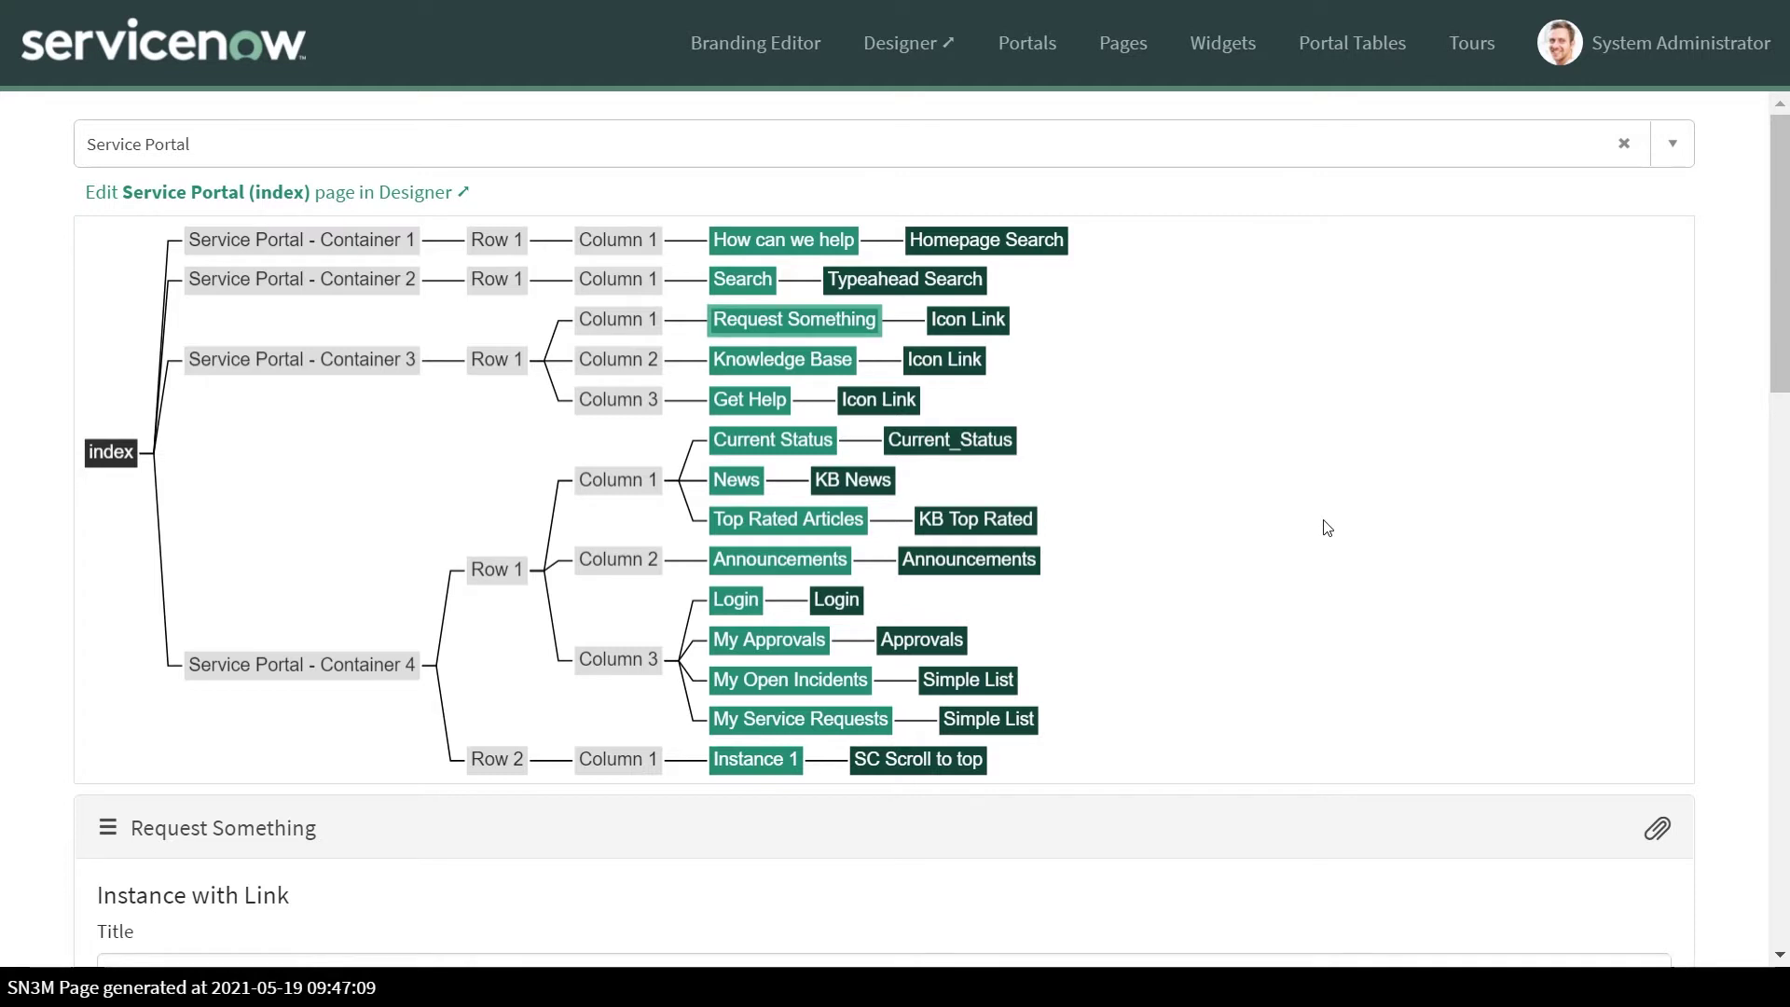
left_click(791, 320)
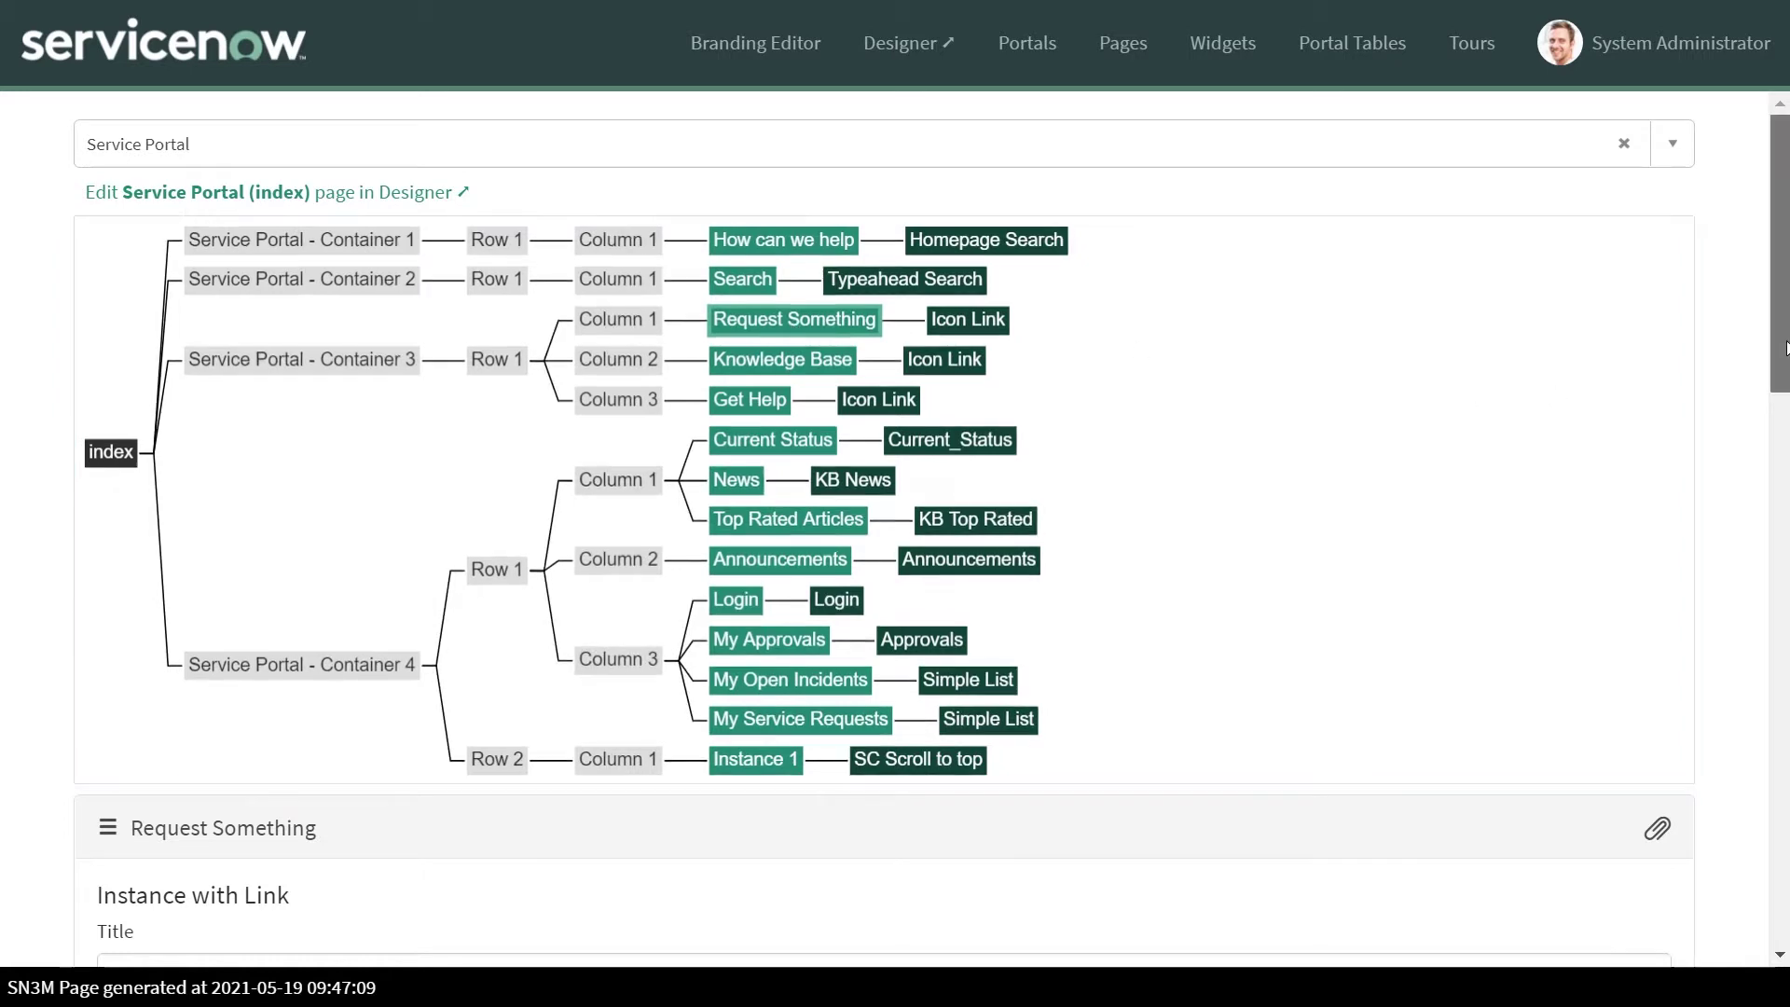
left_click_drag(1786, 349, 1786, 745)
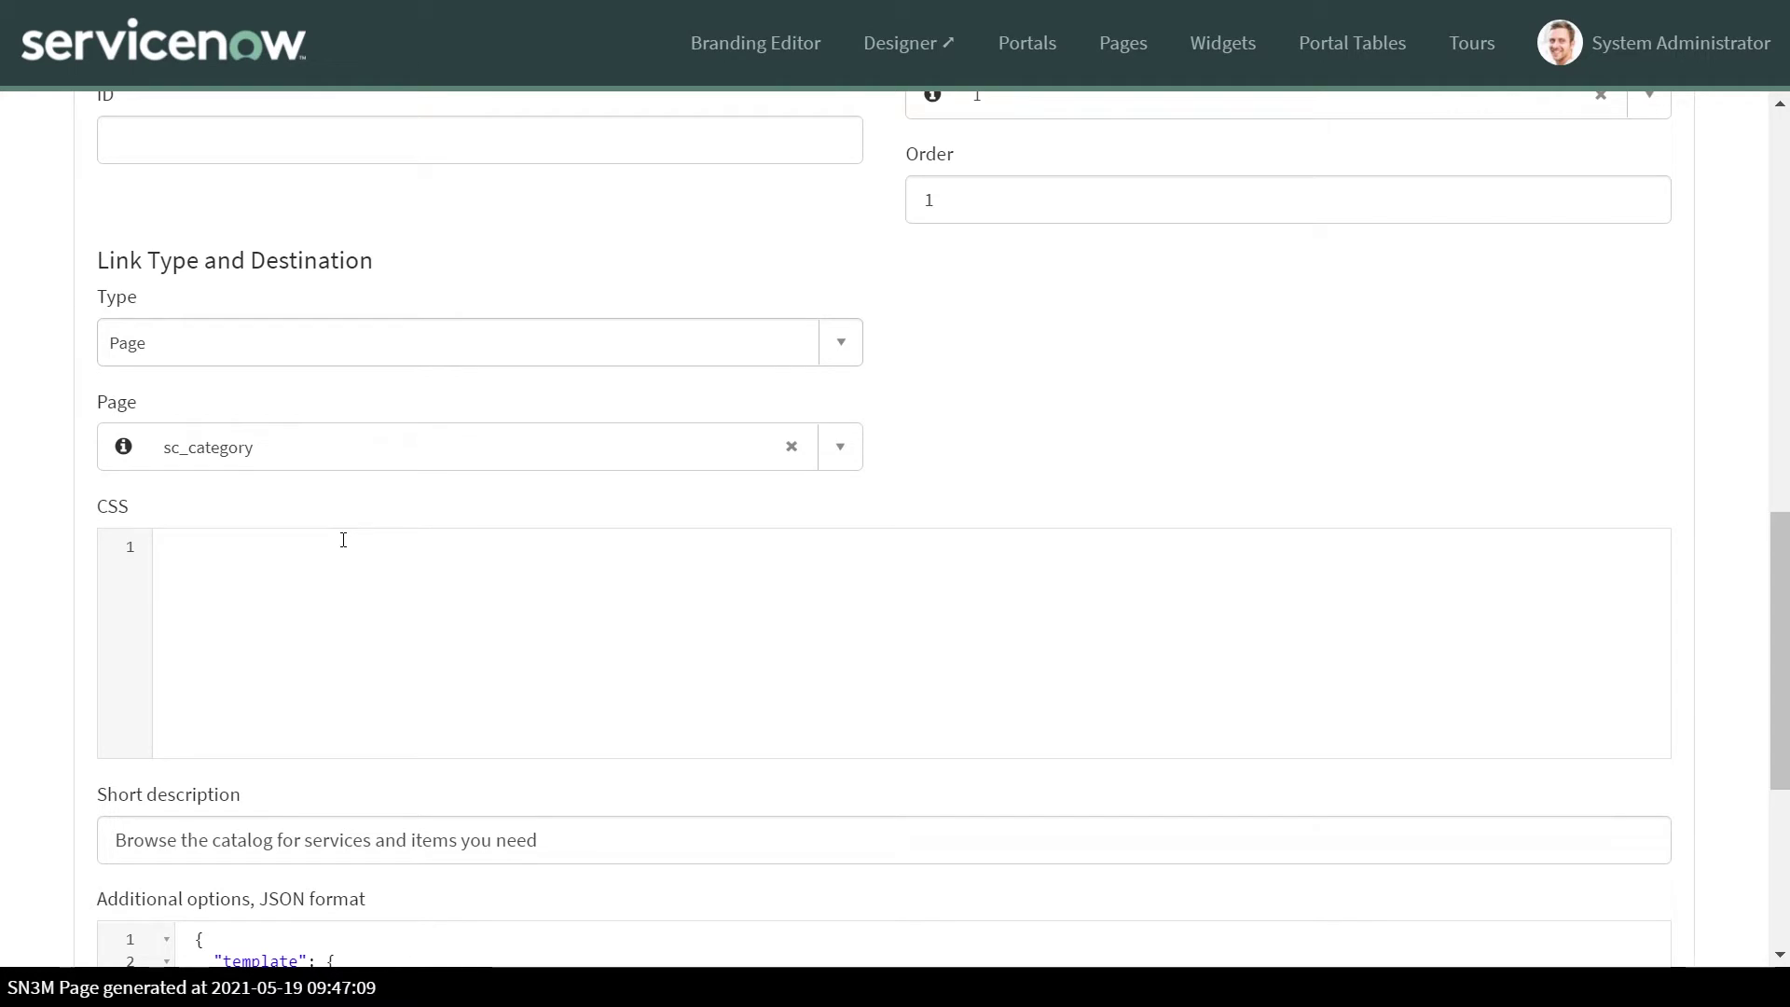
left_click_drag(1784, 578, 1783, 182)
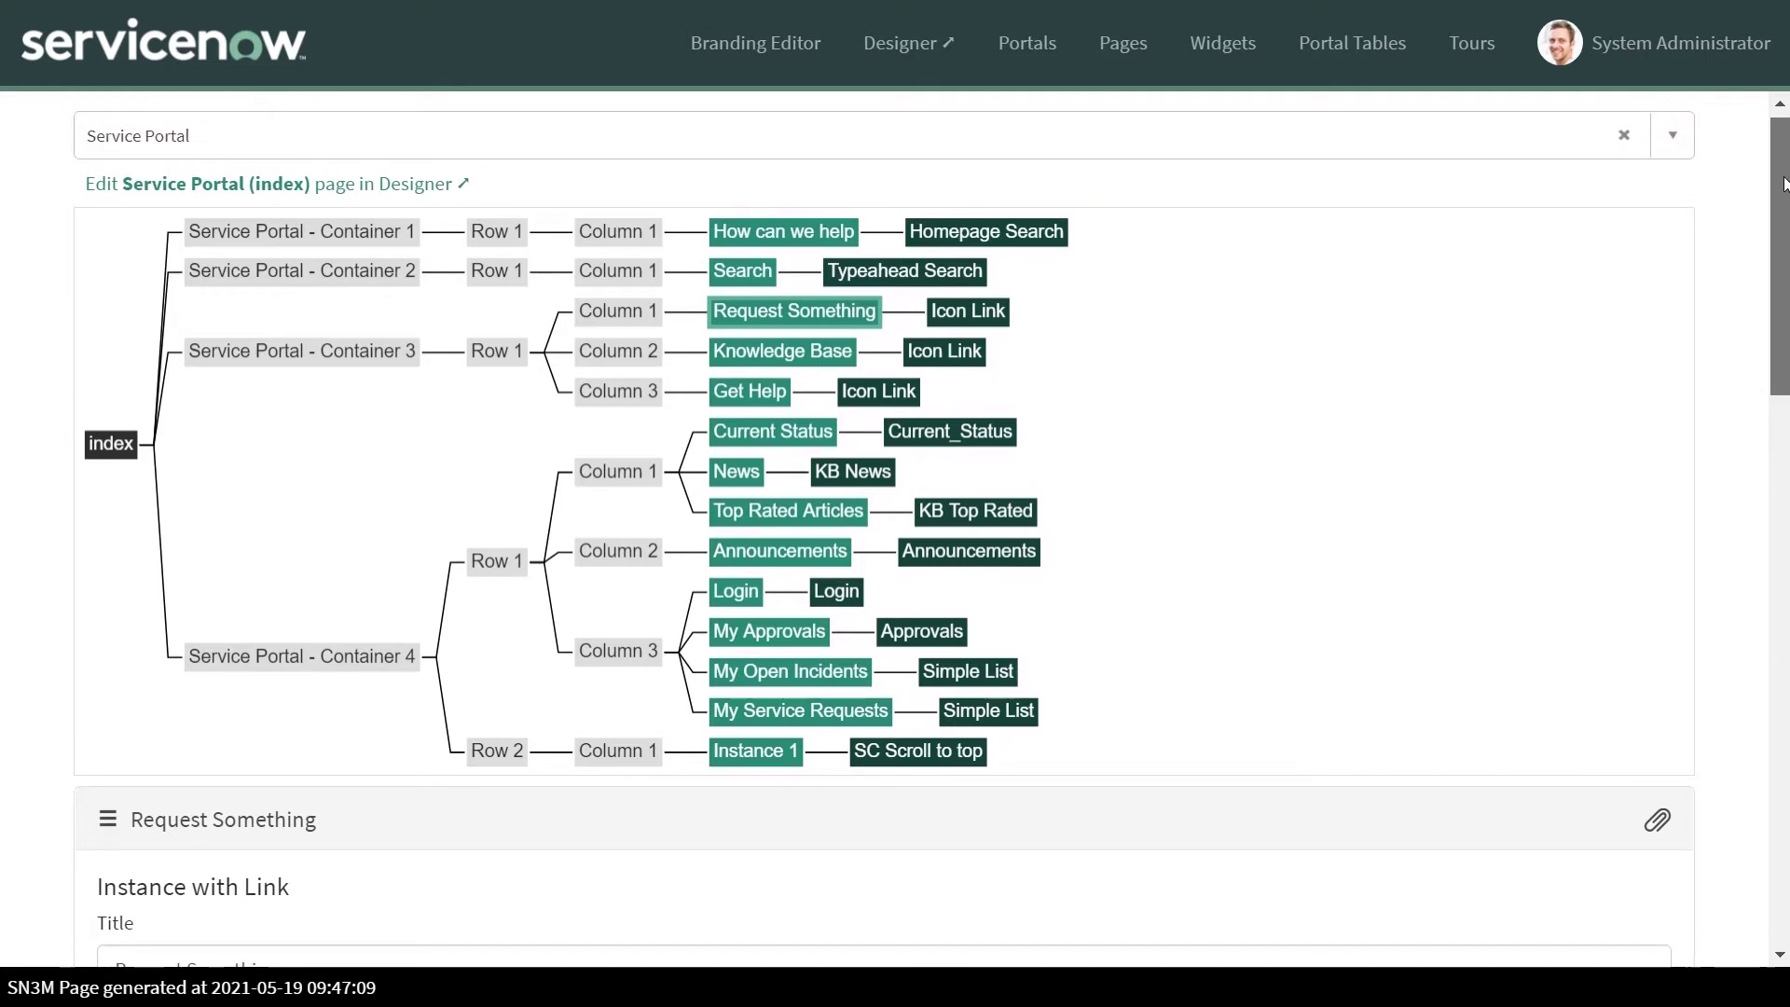
left_click(965, 313)
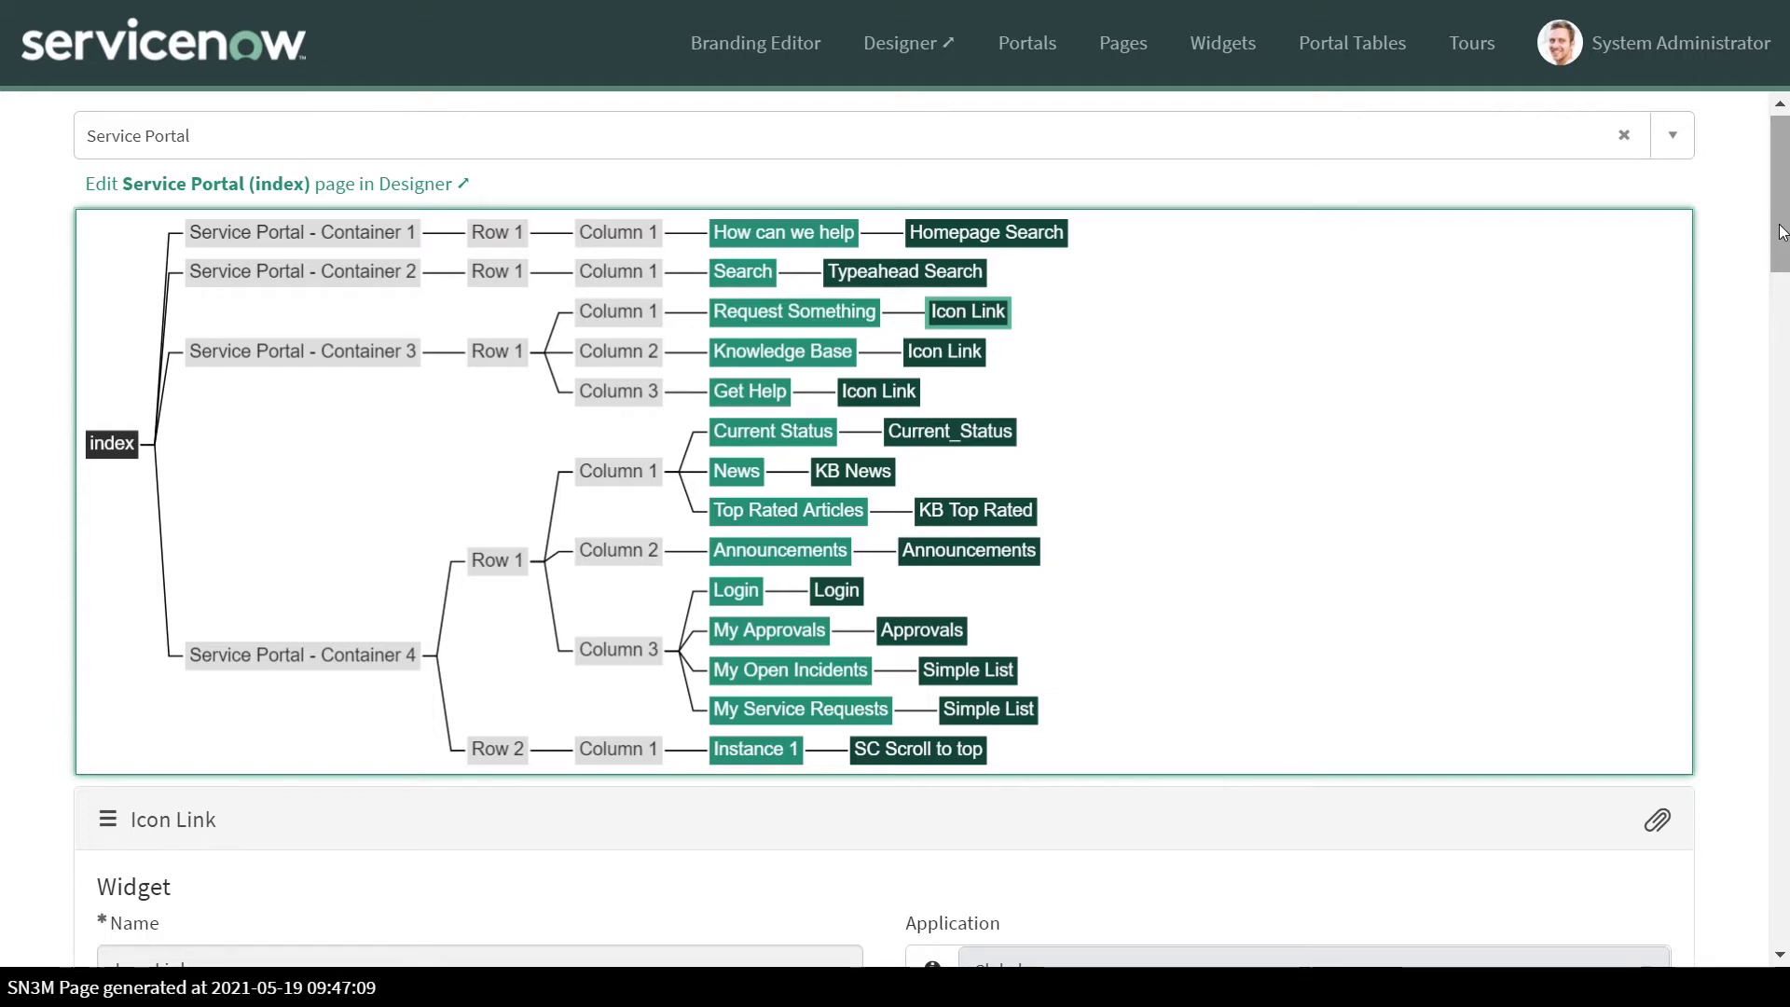
Scroll to the Icon Link widget's CSS field and look through its .iconlink rules.
left_click_drag(1781, 232, 1785, 534)
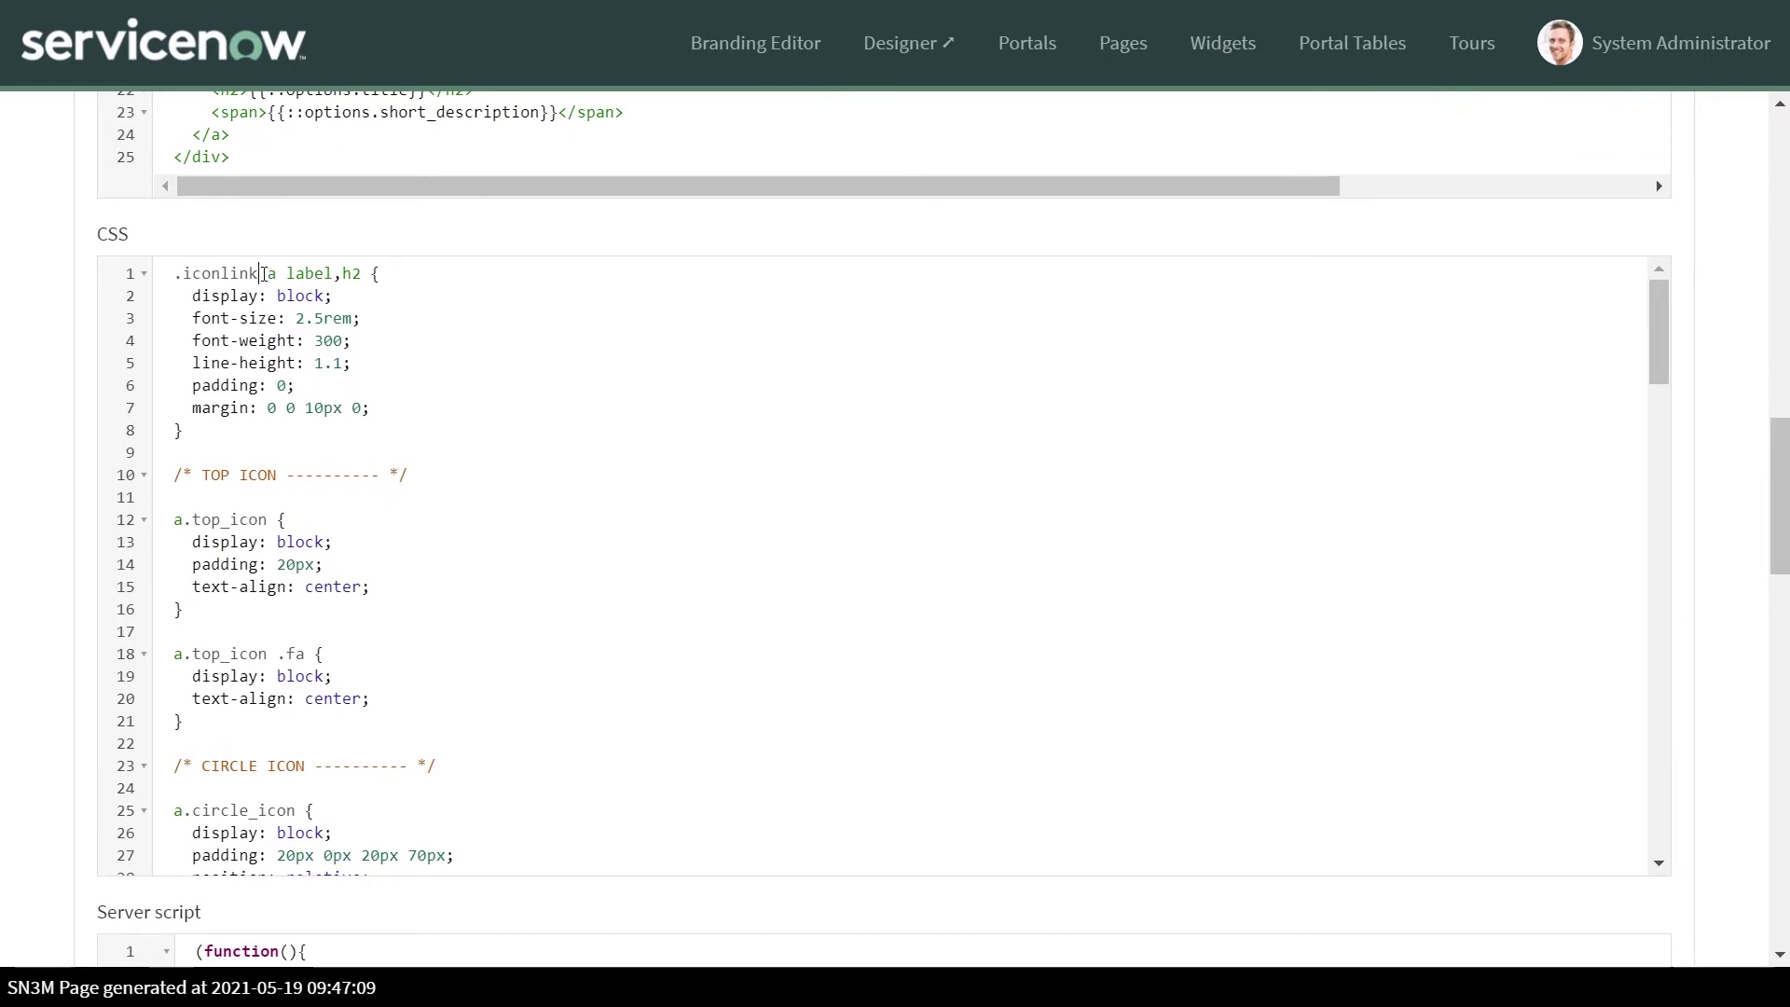
left_click_drag(263, 273, 108, 300)
left_click(343, 407)
left_click_drag(265, 274, 154, 285)
left_click(347, 435)
left_click_drag(195, 519, 154, 541)
Select the '.iconlink a label,h2' selector line, then return to the Request Something instance.
scroll(626, 711, "down", 10)
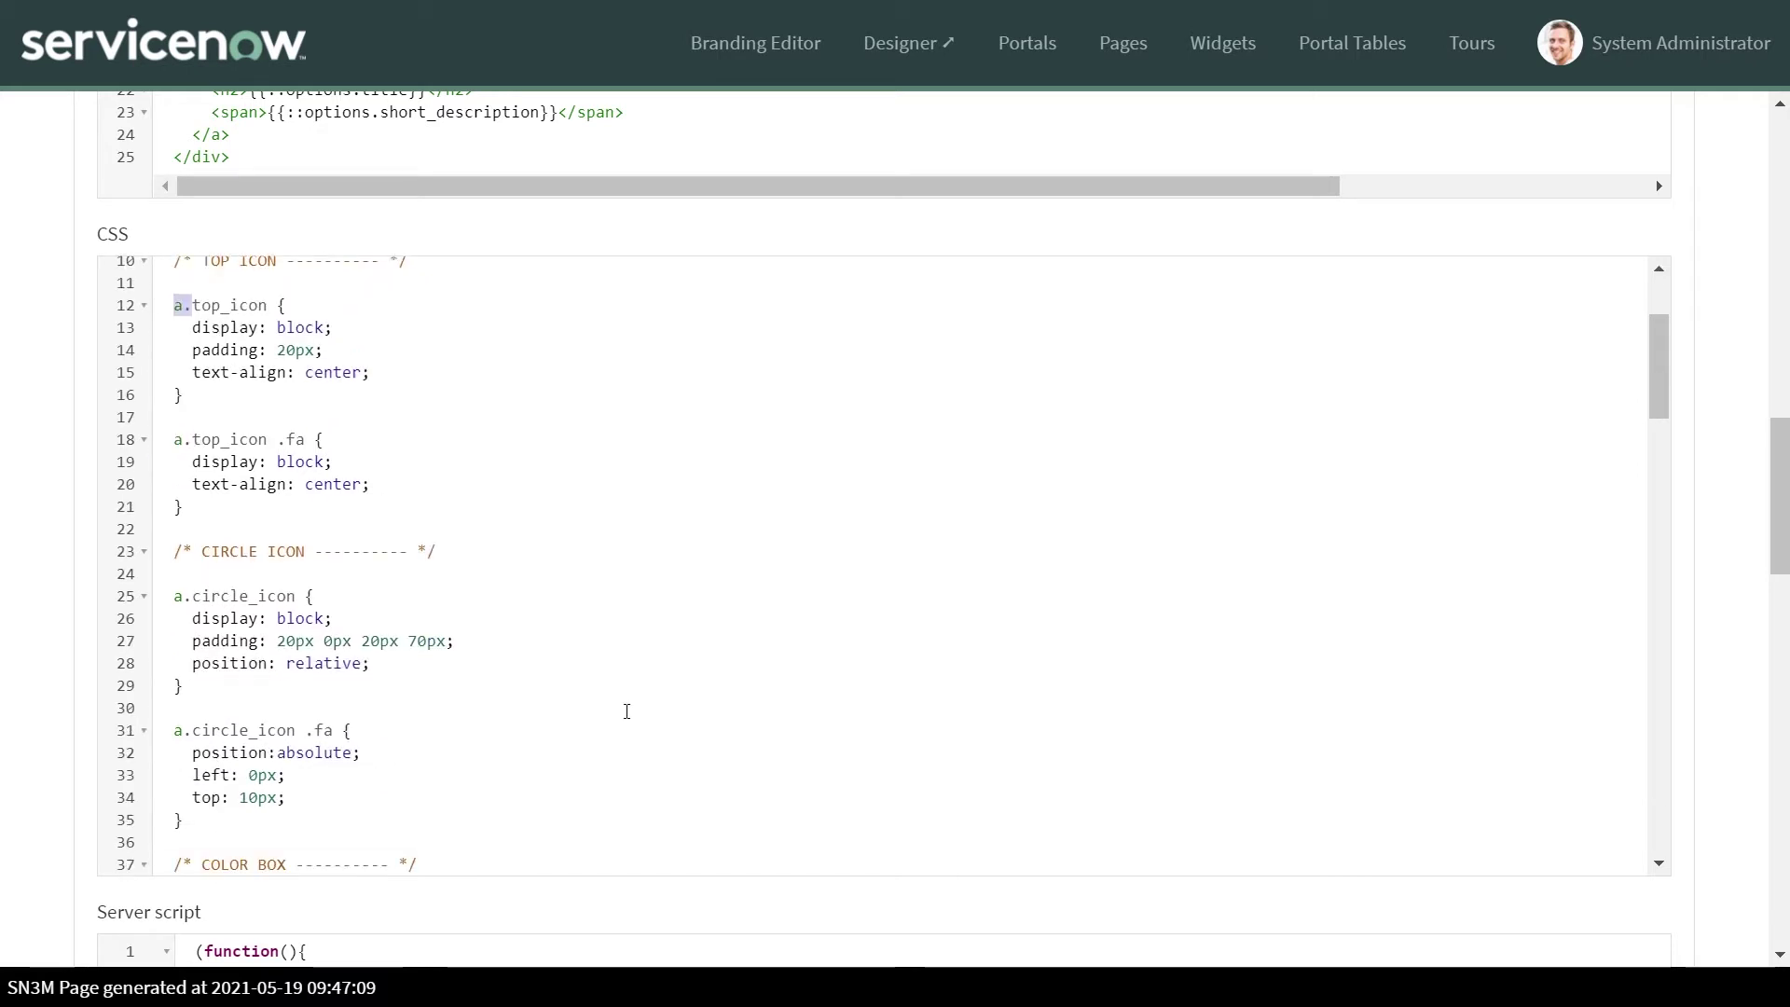
scroll(627, 711, "down", 5)
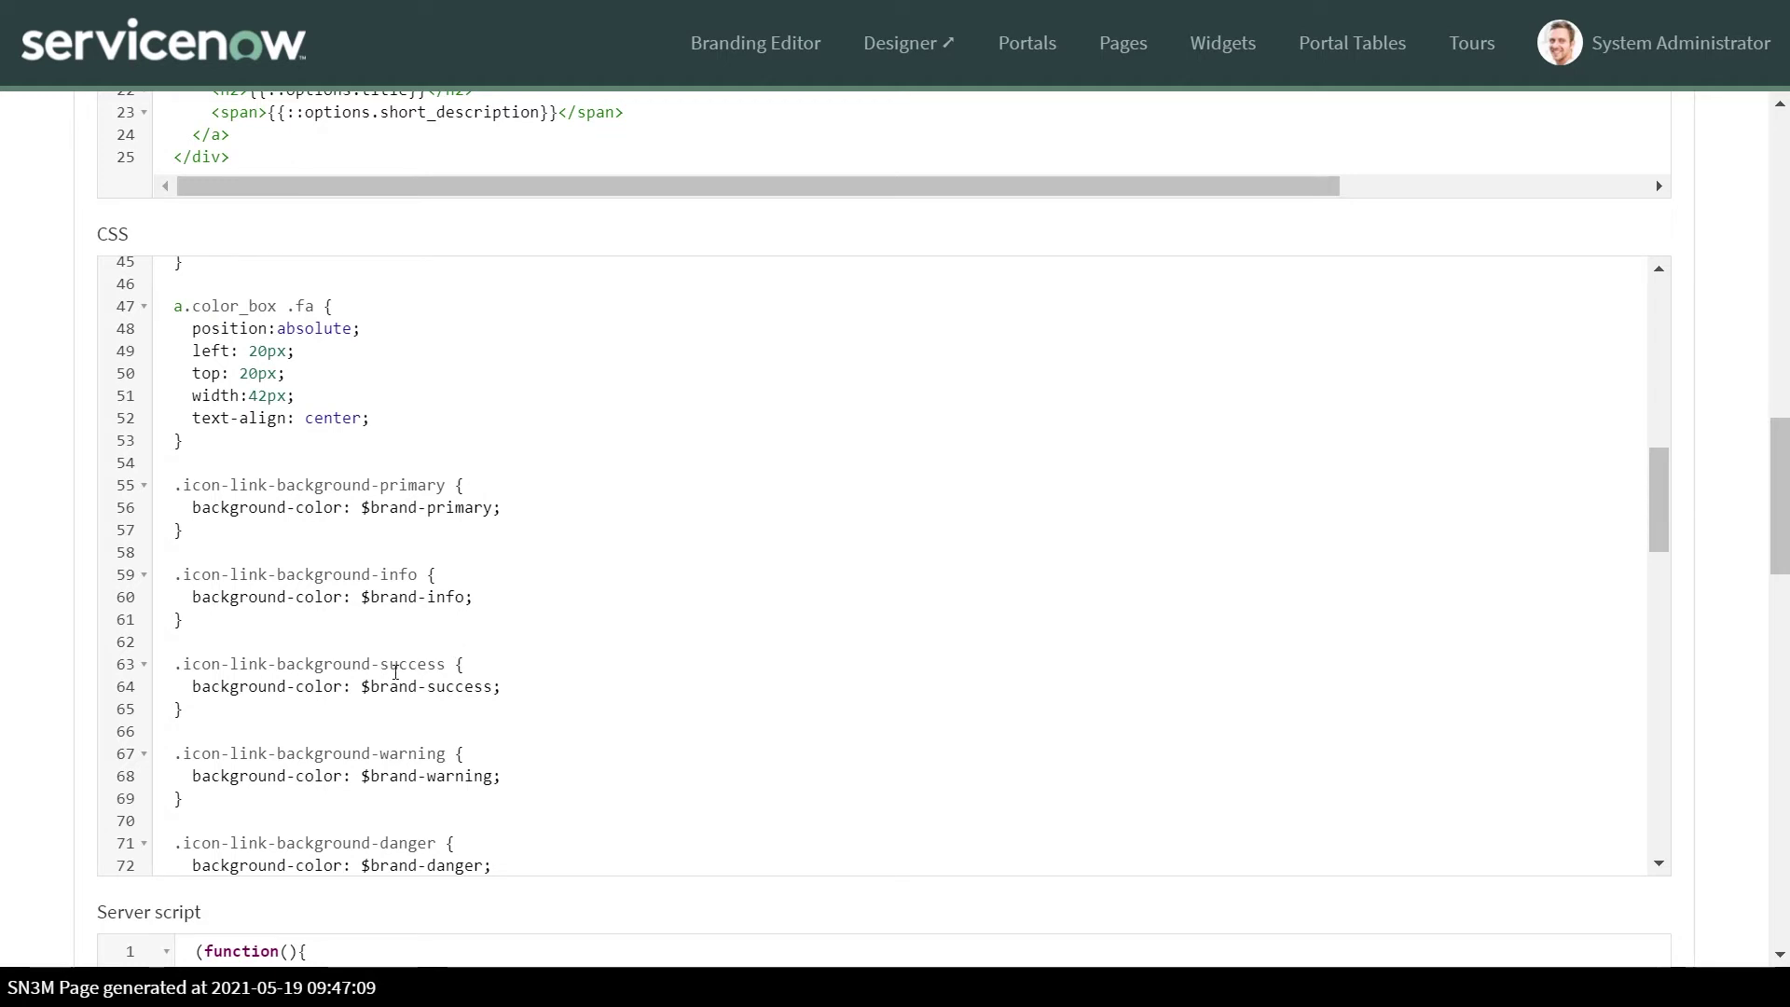
scroll(1208, 460, "up", 15)
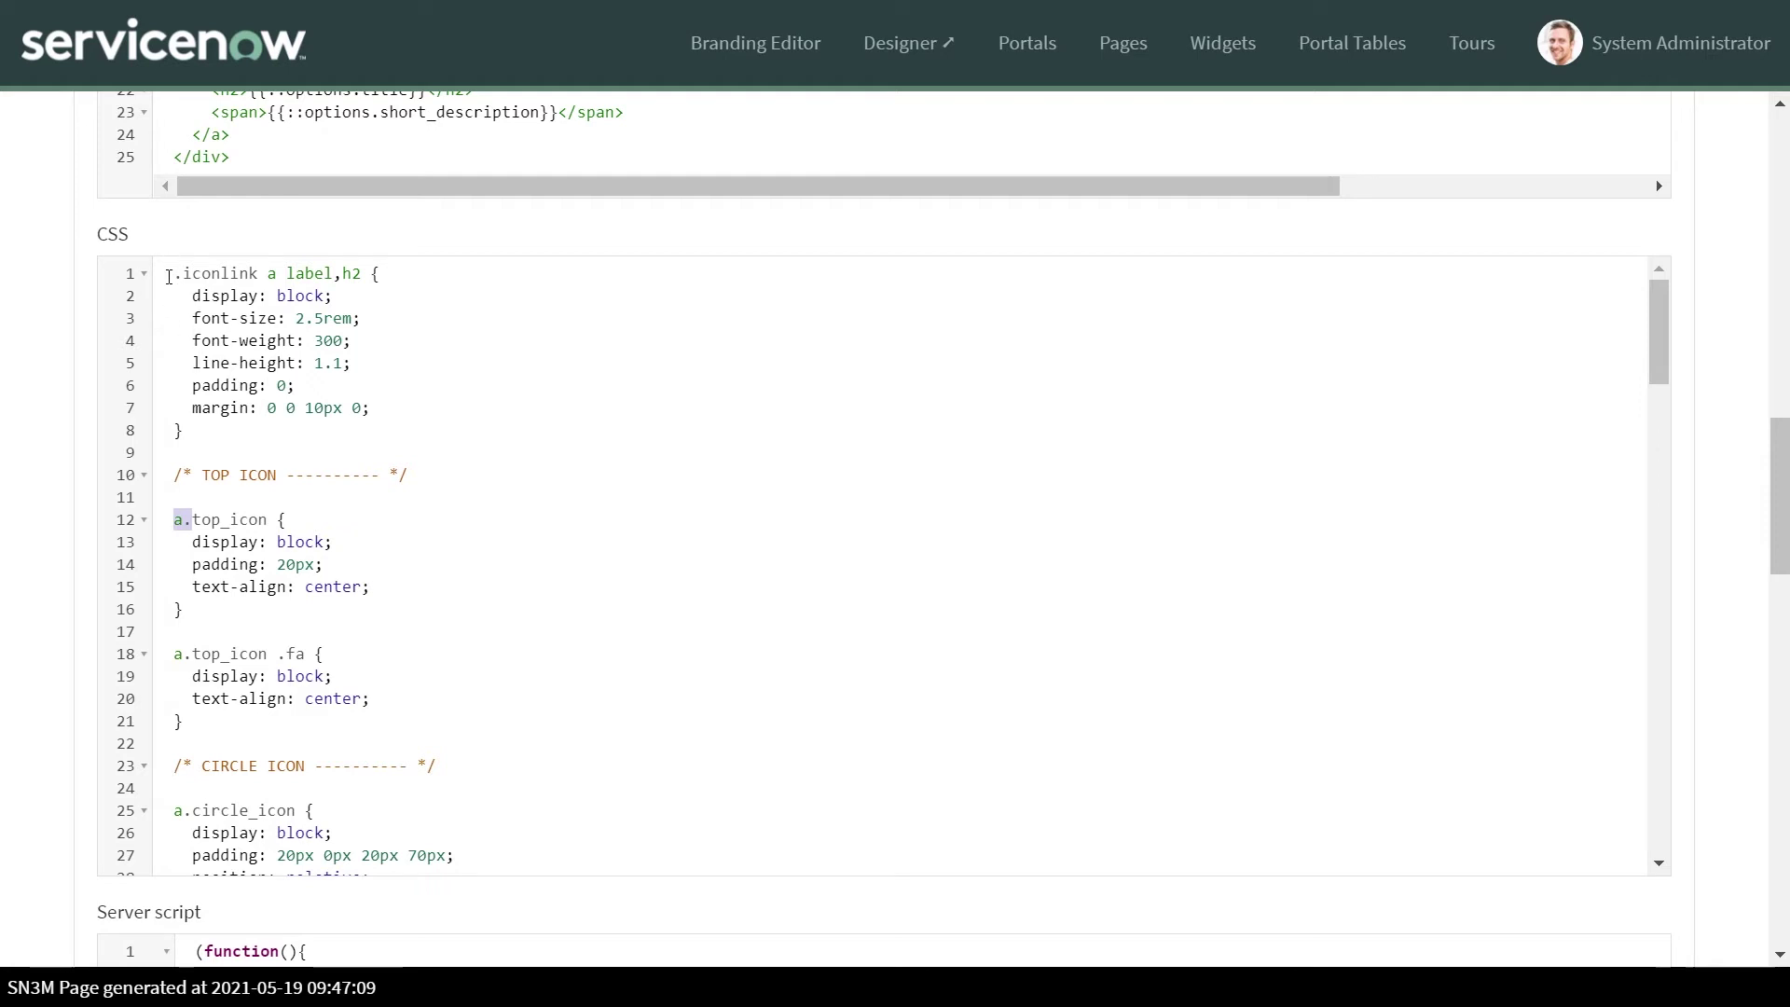
left_click_drag(169, 277, 432, 266)
key("ctrl+c")
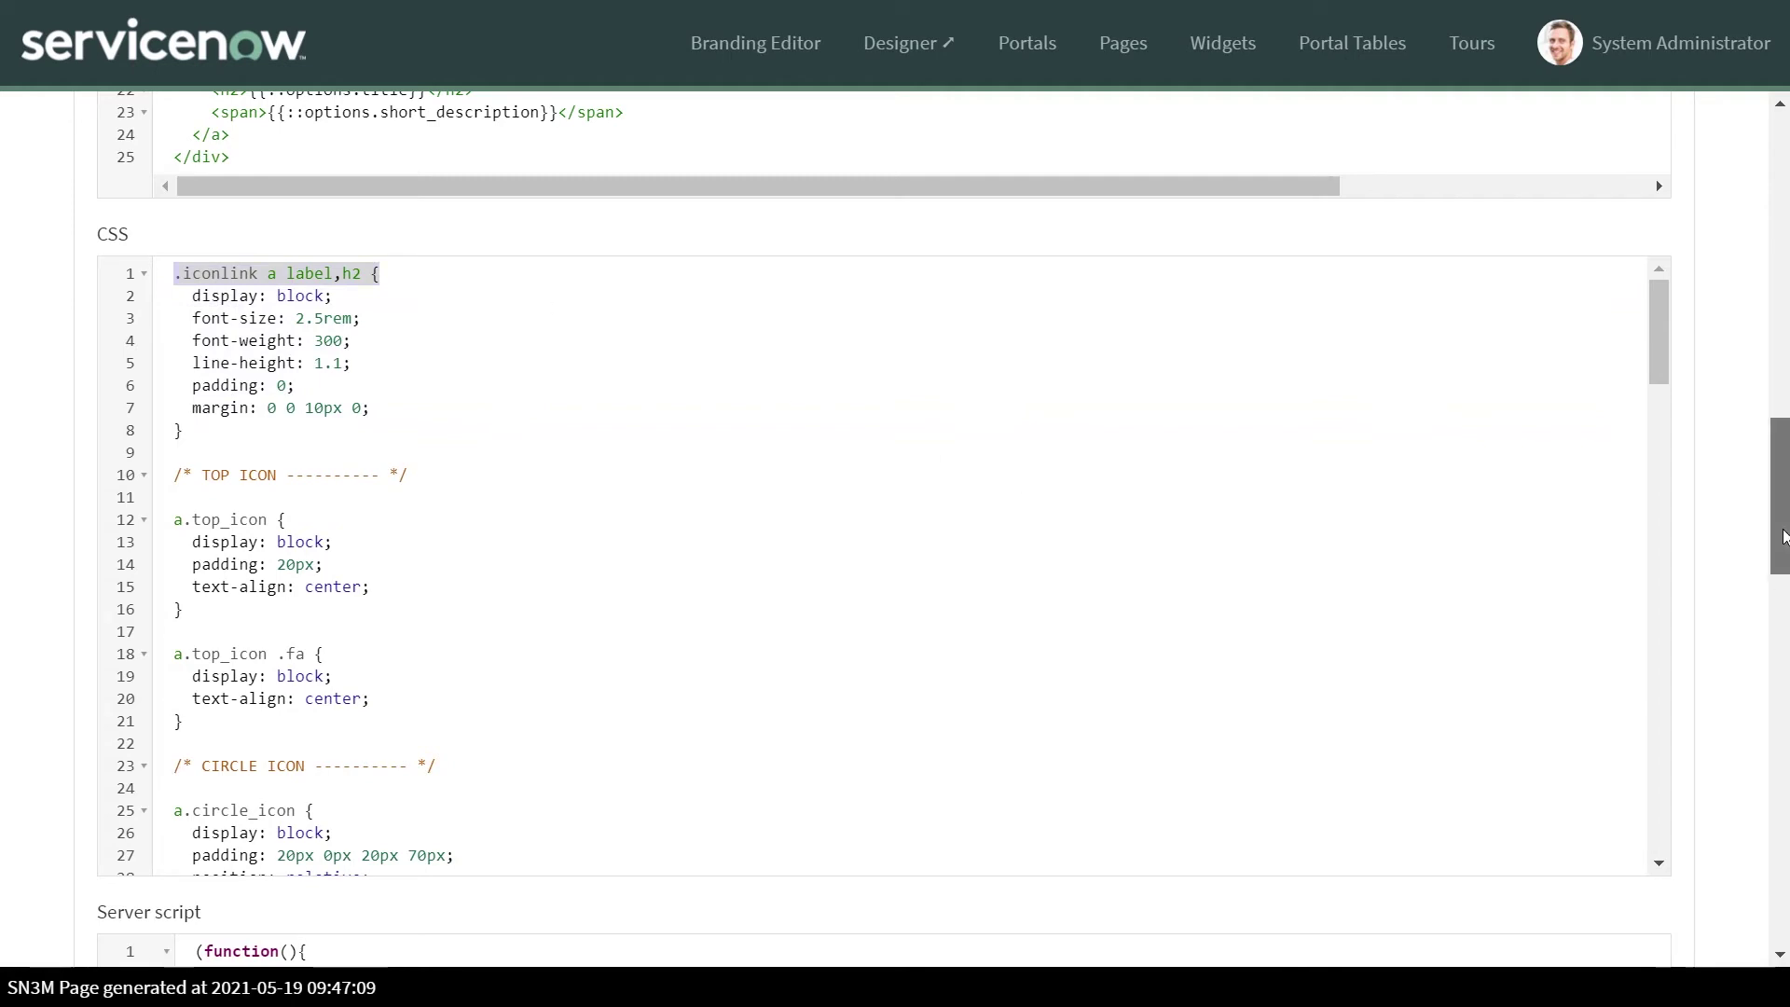
left_click_drag(1780, 578, 1781, 270)
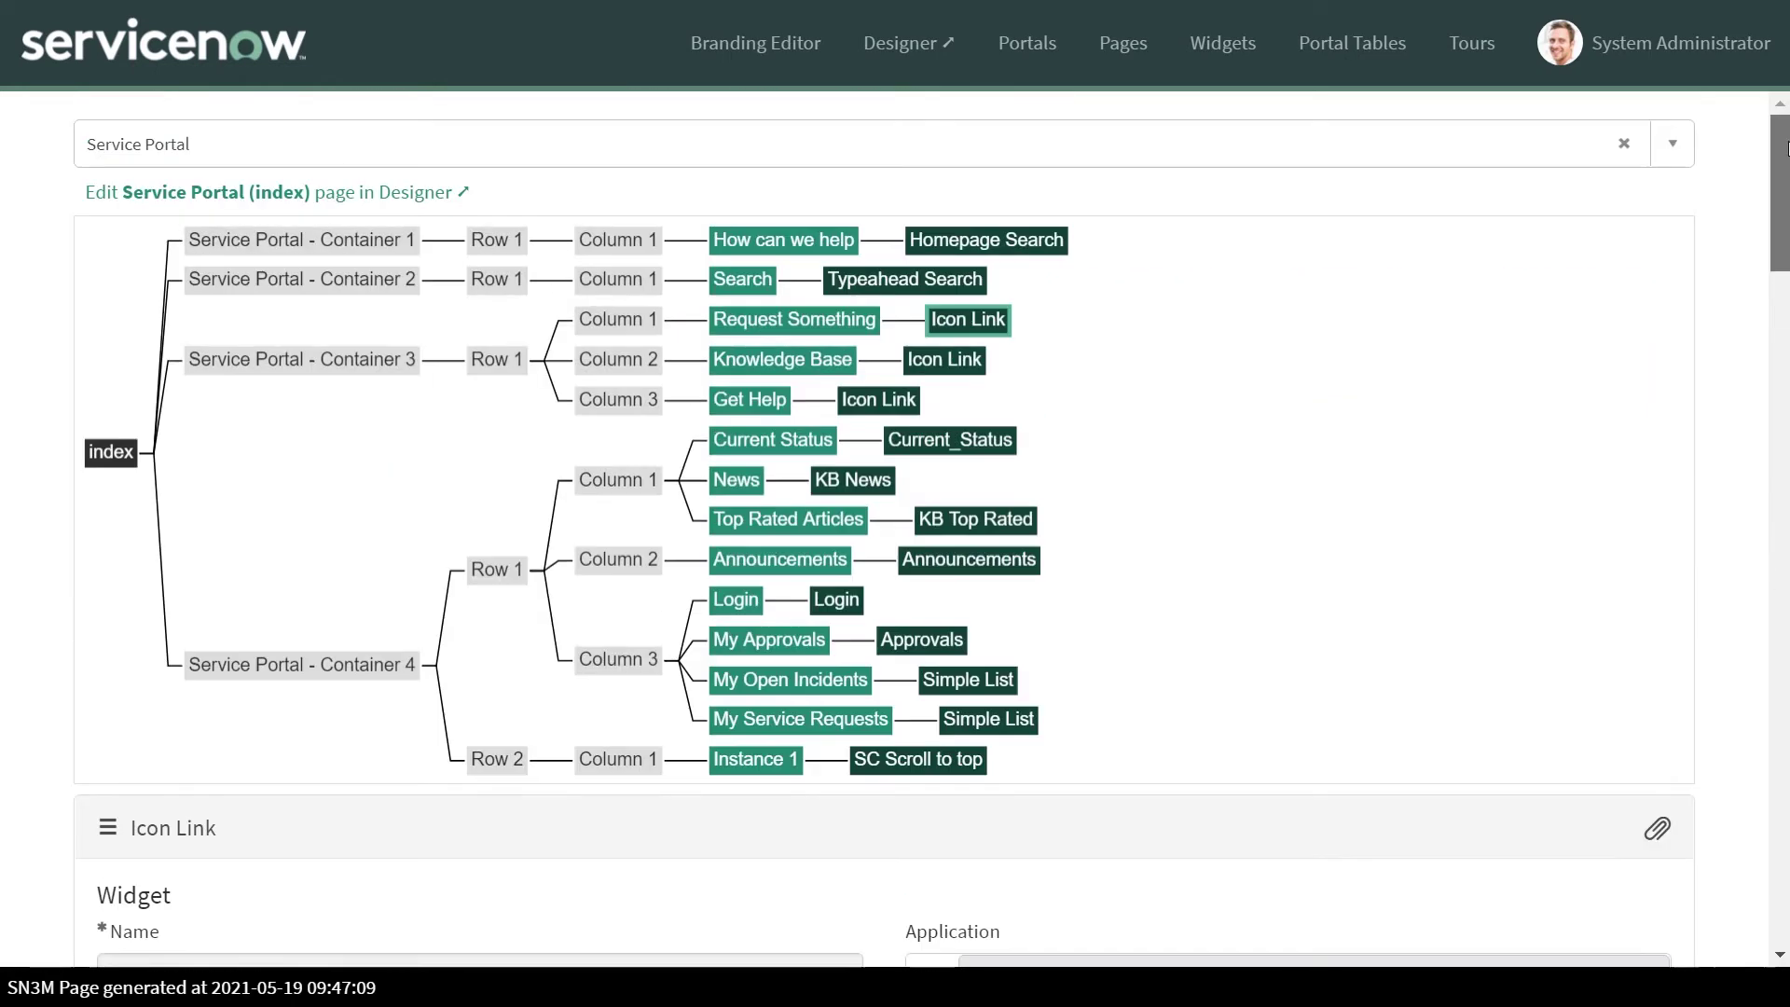
left_click(804, 322)
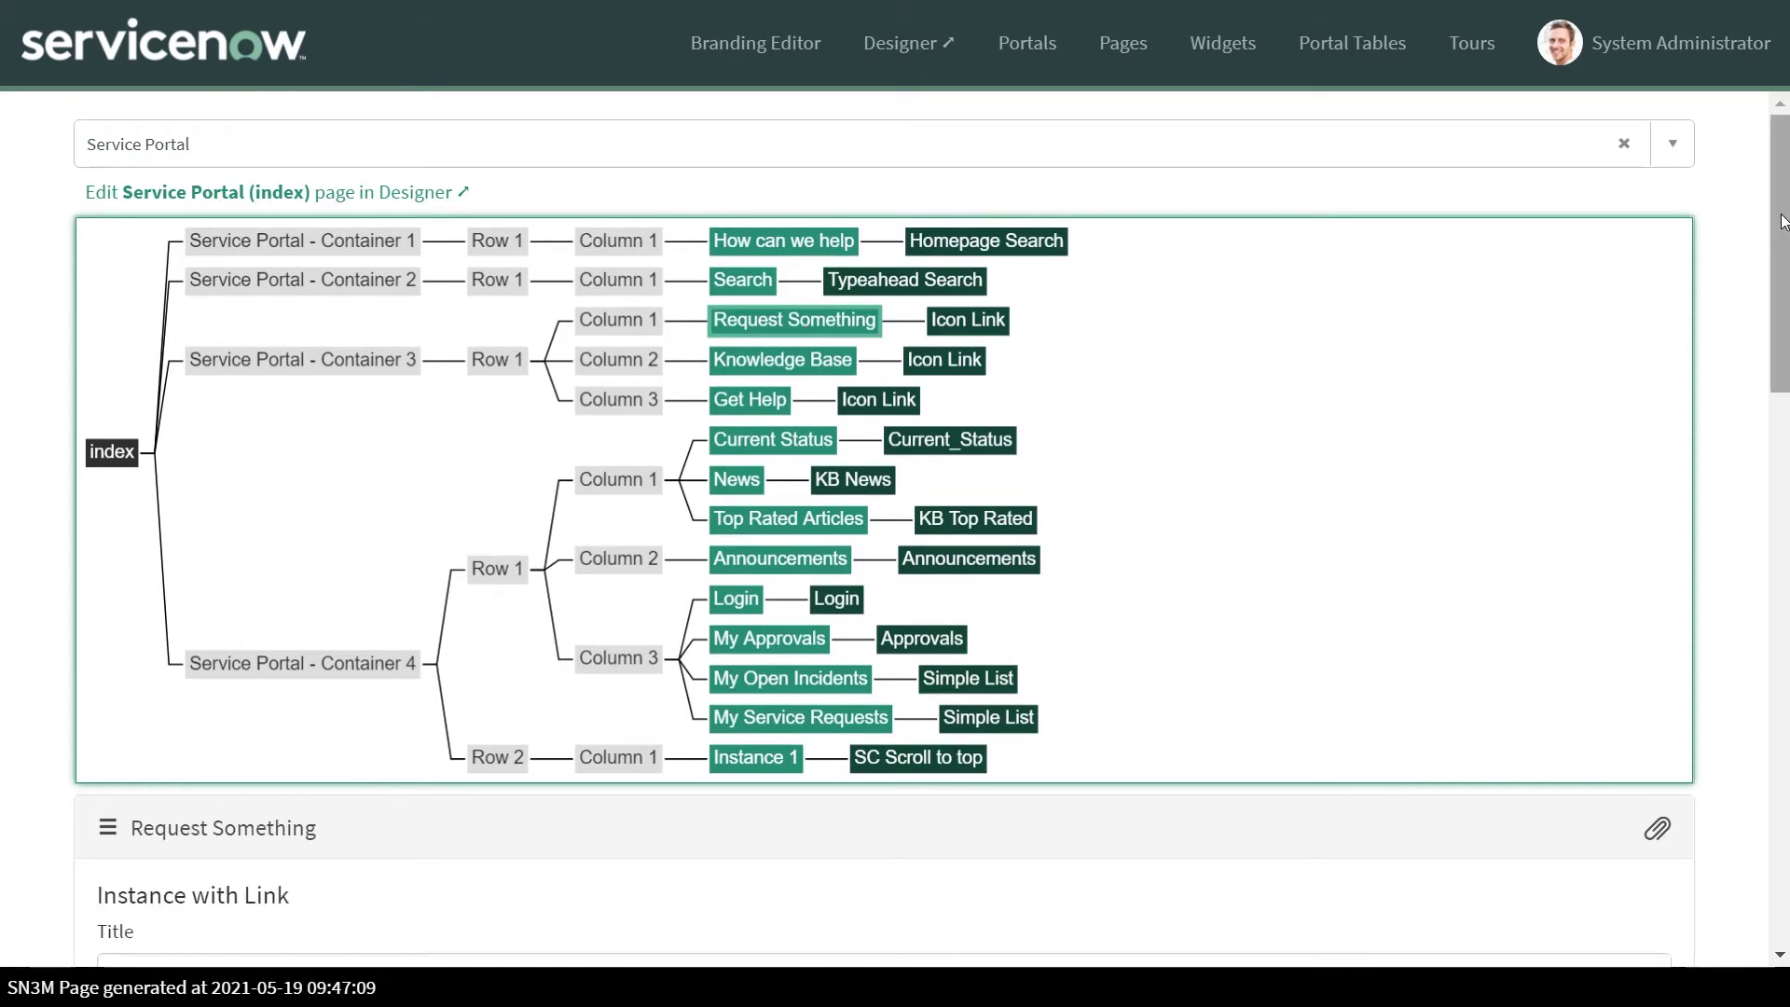
Paste the .iconlink selector into Request Something's instance CSS with background-color:black, then save.
left_click_drag(1782, 220, 1785, 611)
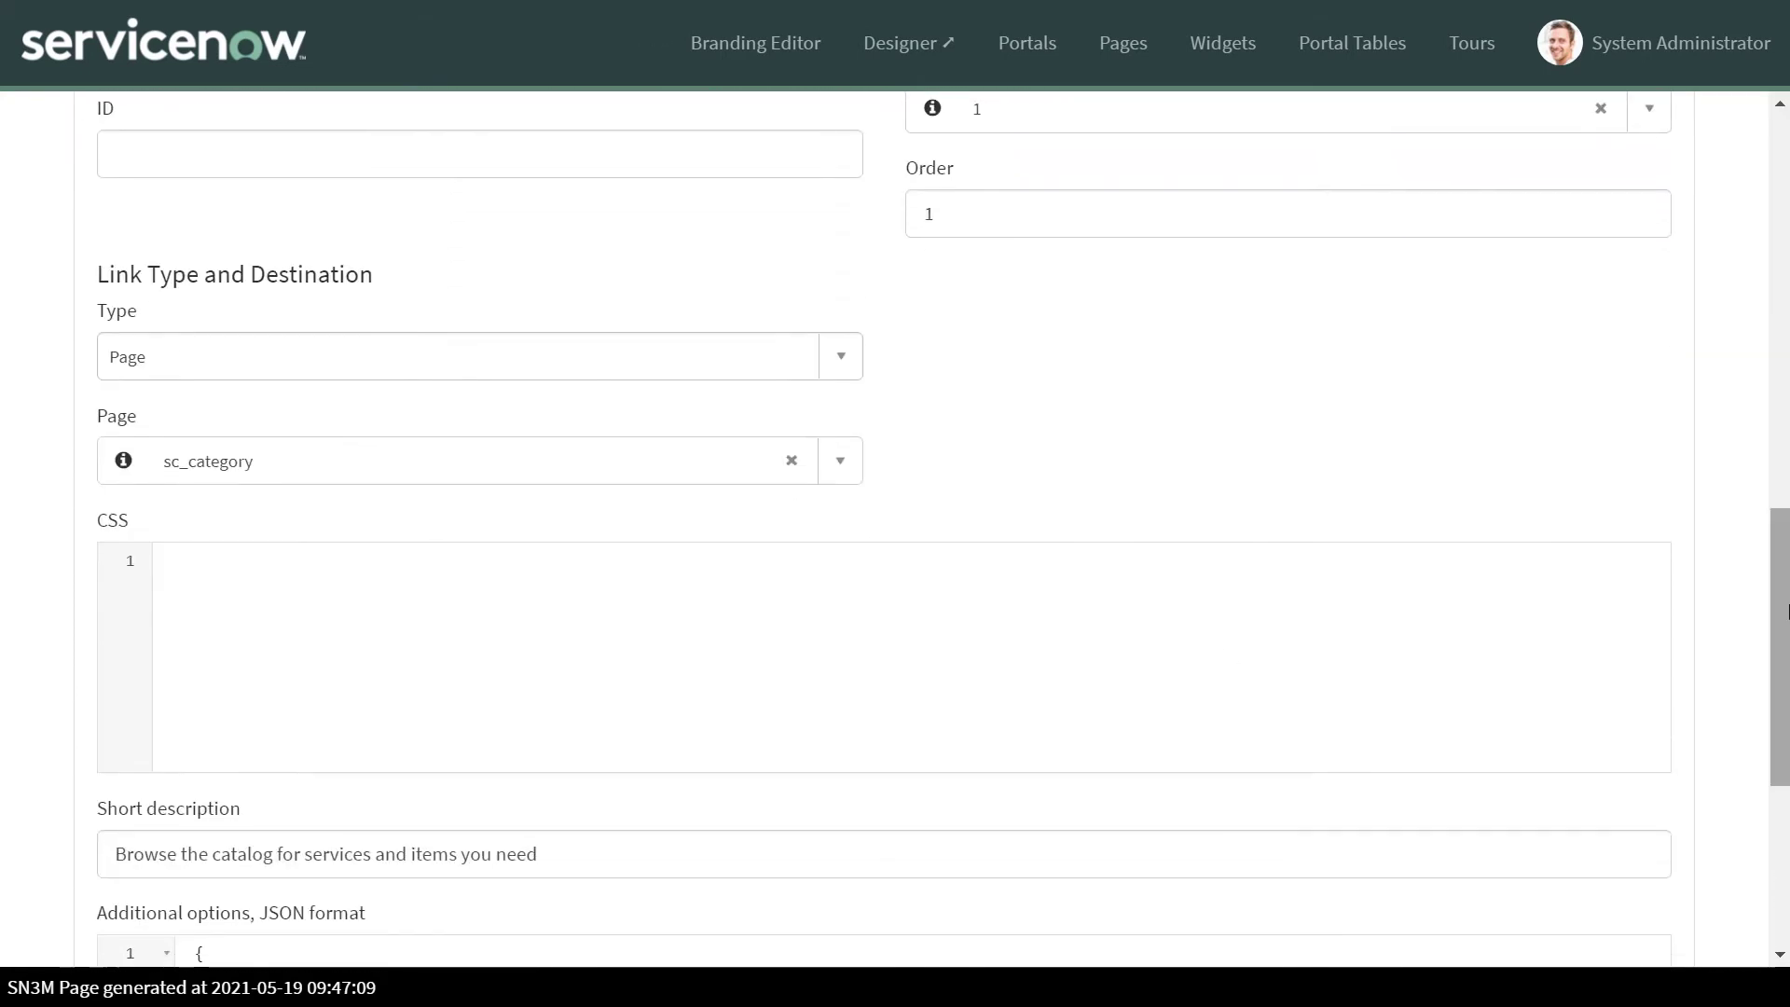
key("ctrl+v")
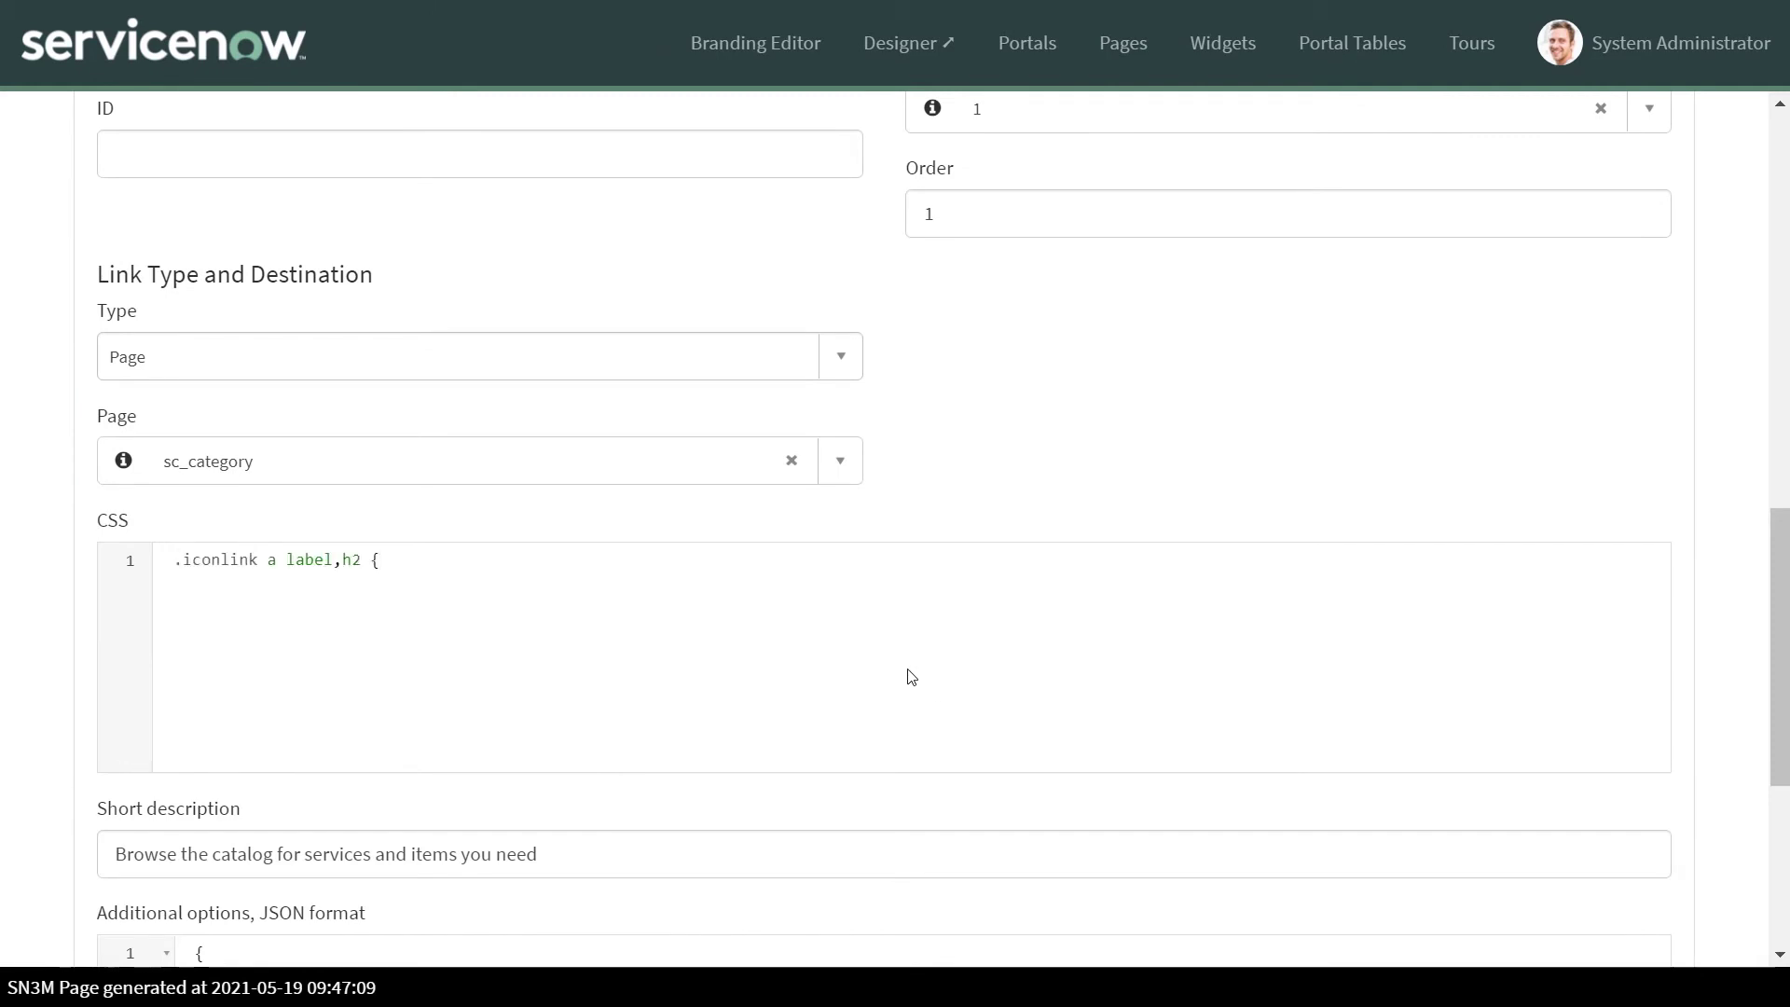
key("BackSpace")
key("BackSpace")
key("BackSpace")
key("BackSpace")
key("BackSpace")
key("BackSpace")
key("BackSpace")
key("BackSpace")
type("{")
key("Return")
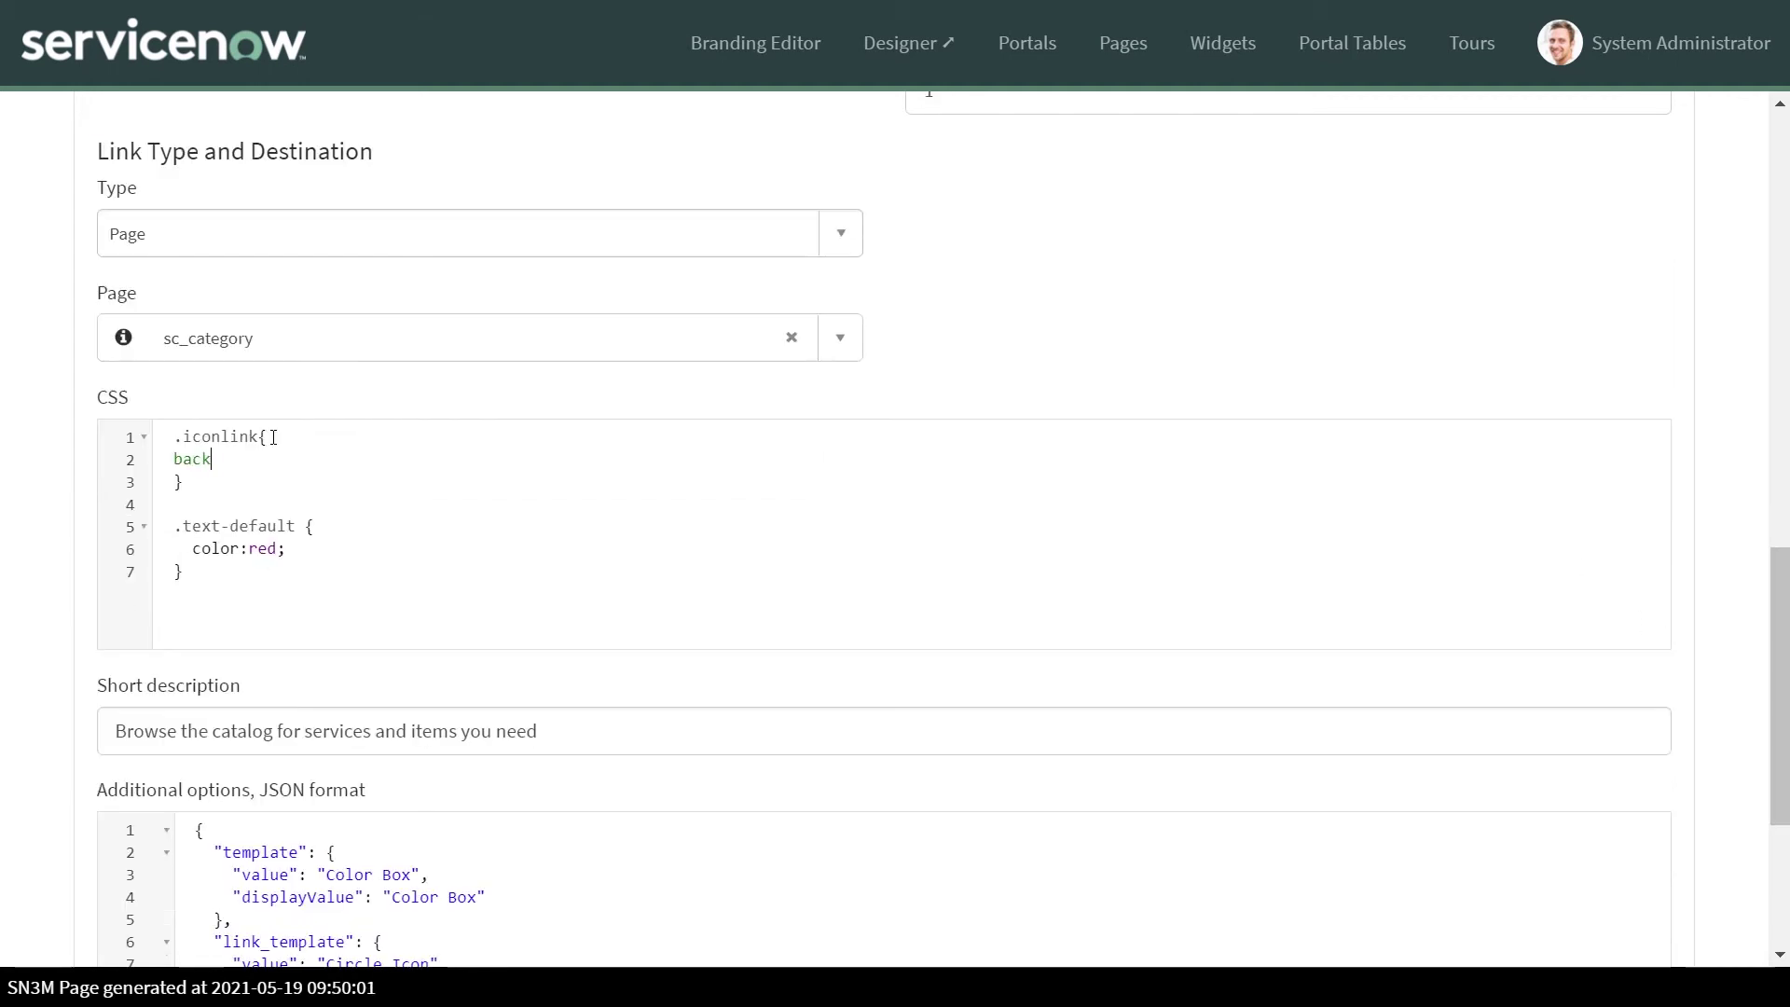
type("ground-color:black;")
key("ctrl+a")
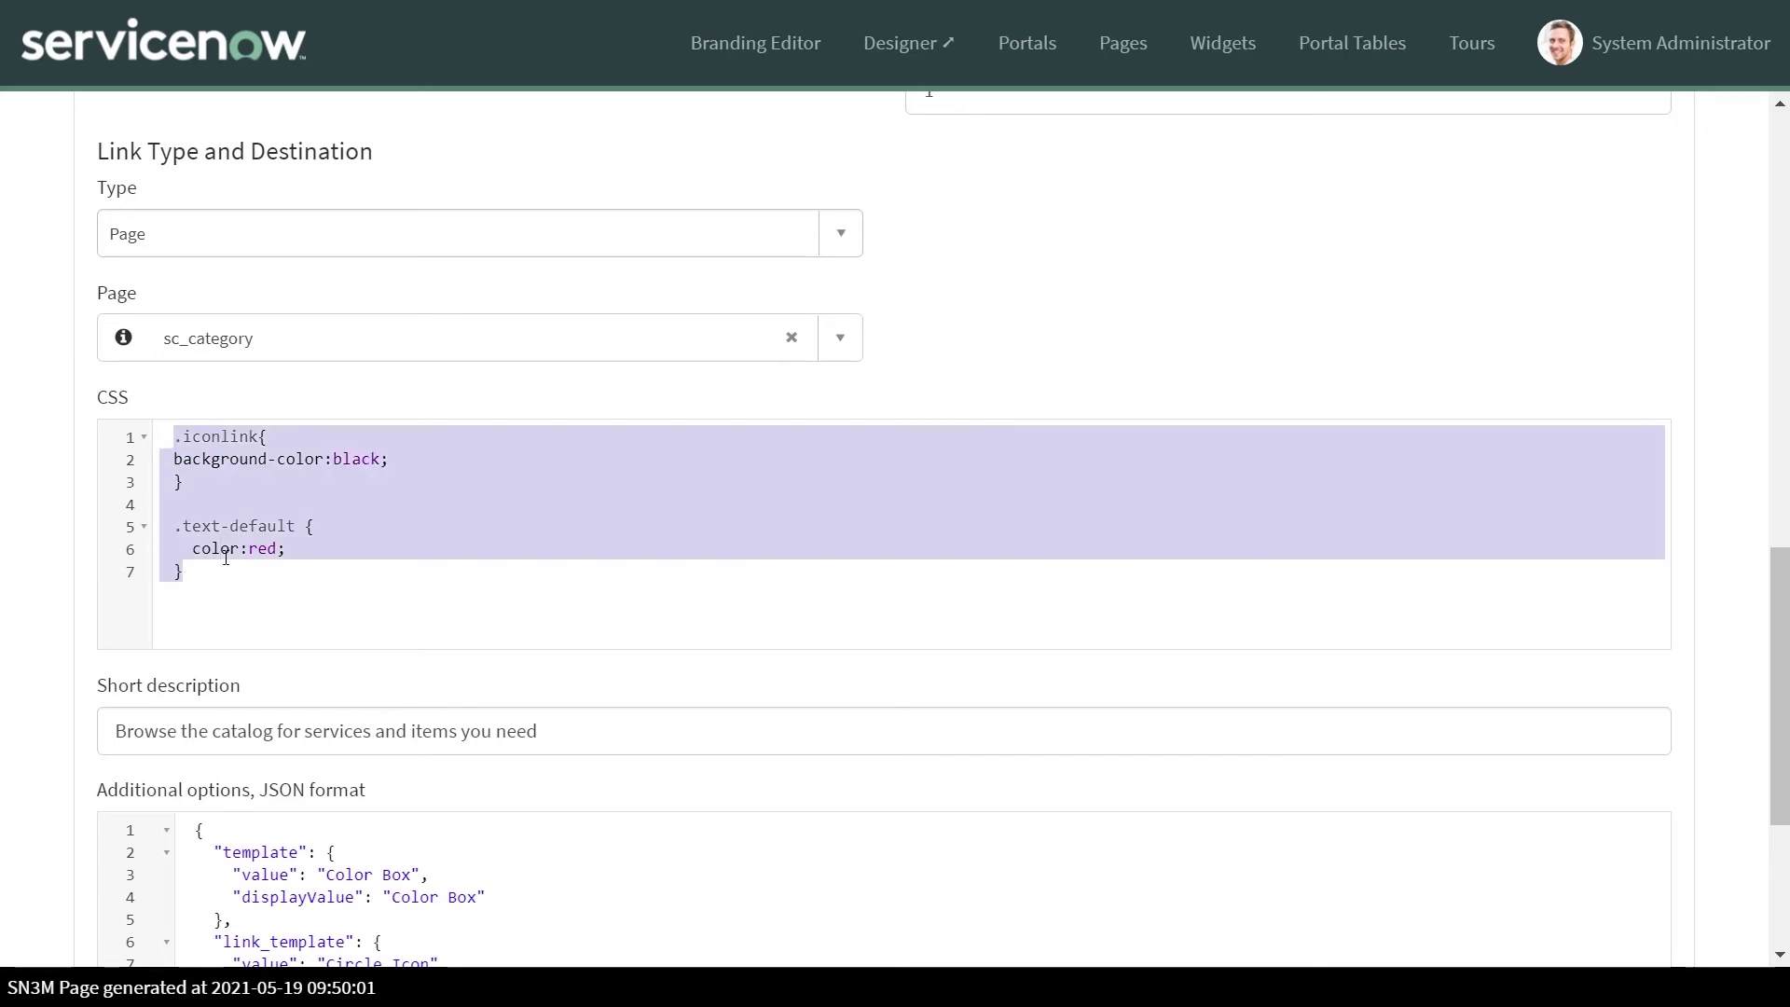
left_click_drag(1781, 615, 1785, 716)
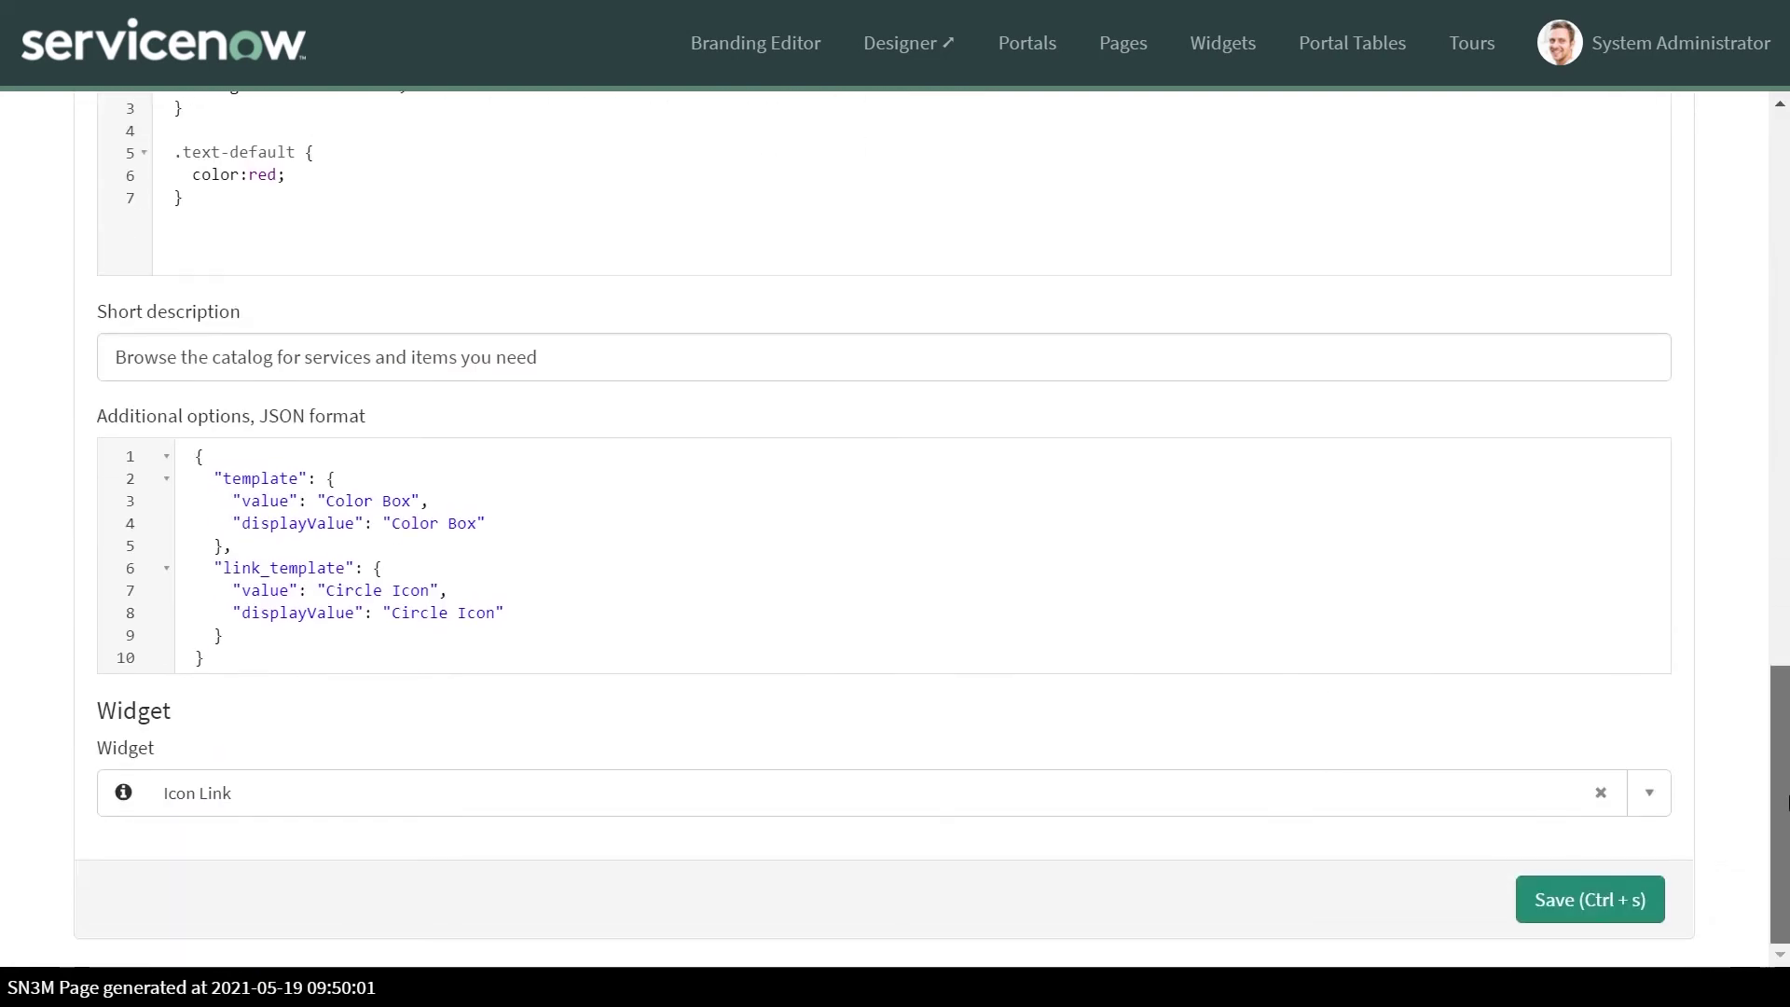
left_click(1582, 900)
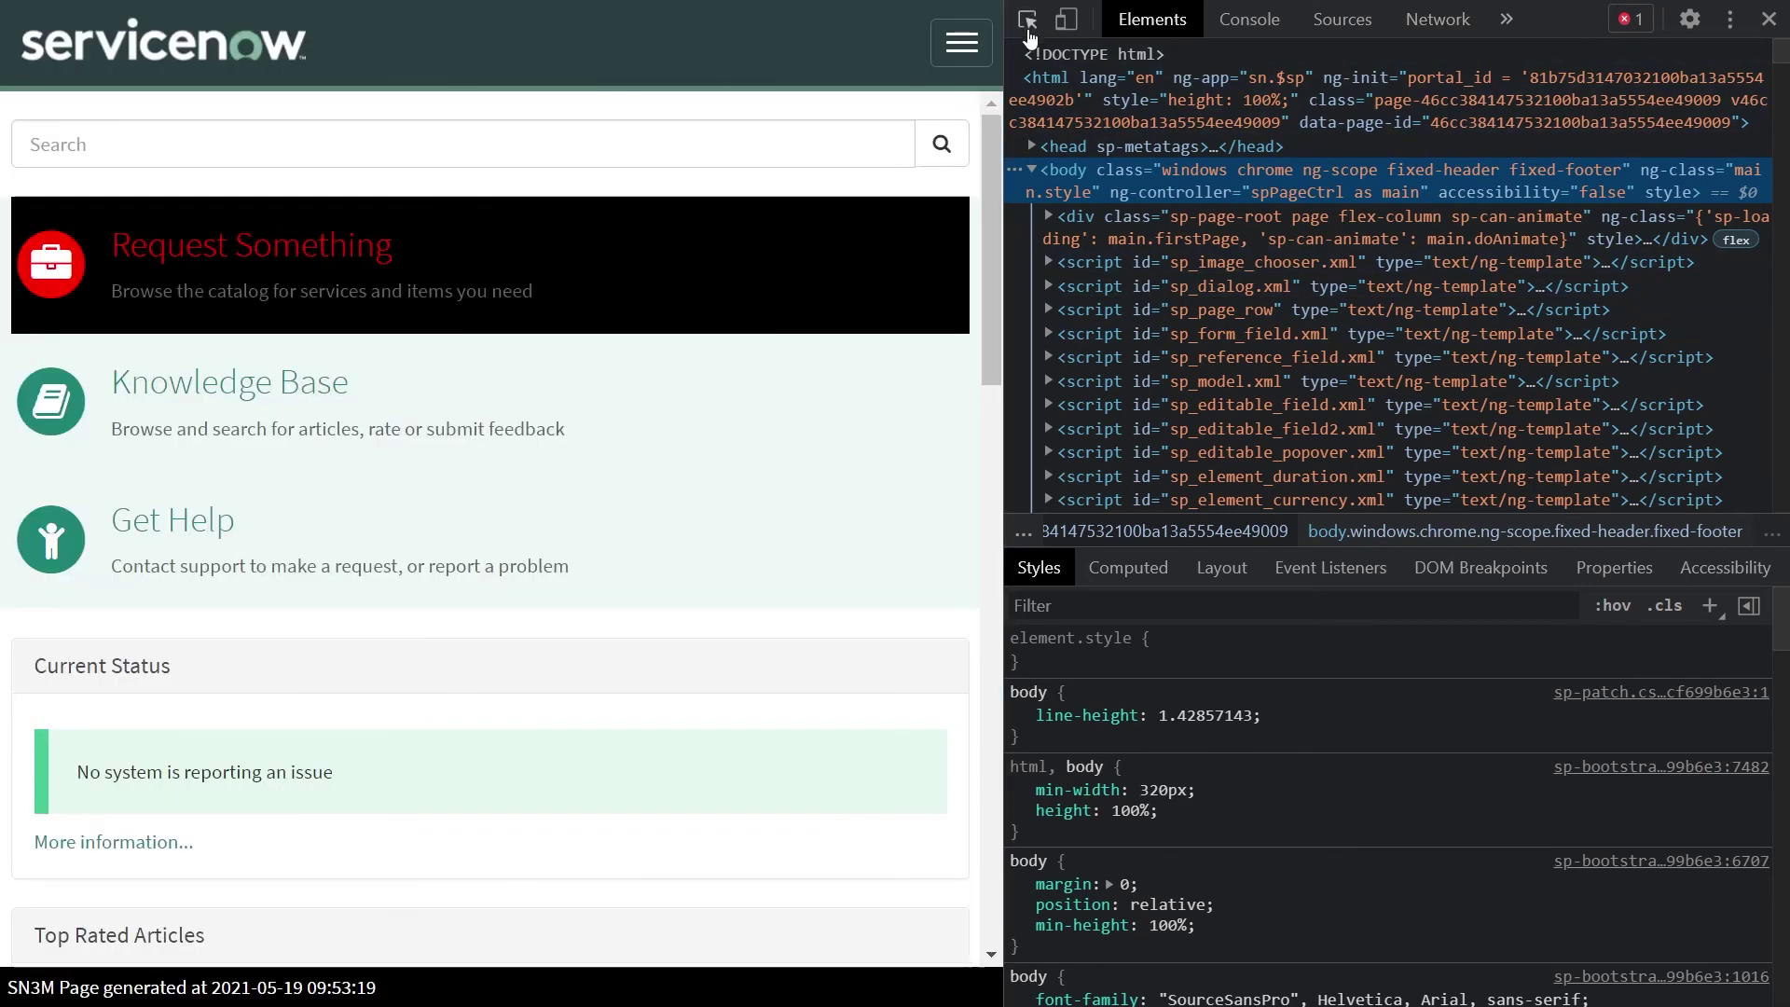
Inspect the Request Something heading and give its .iconlink h2 rule padding 12px and color #dfd139.
left_click(1028, 26)
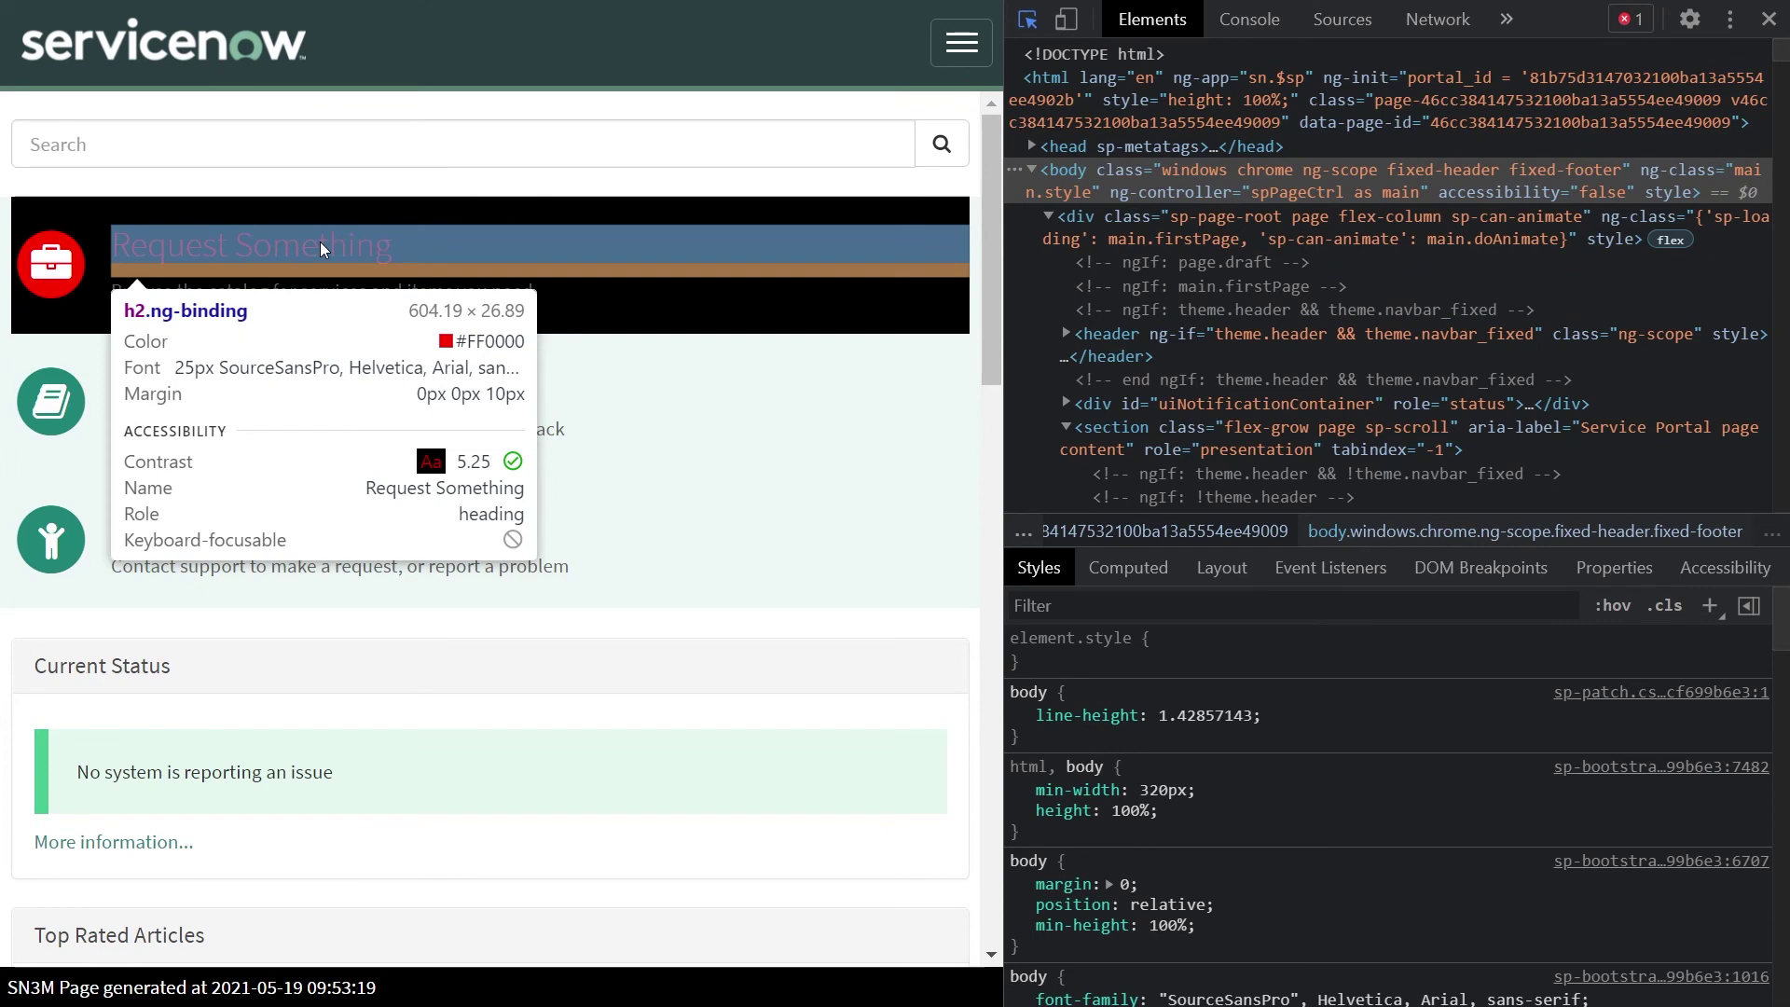
left_click(321, 242)
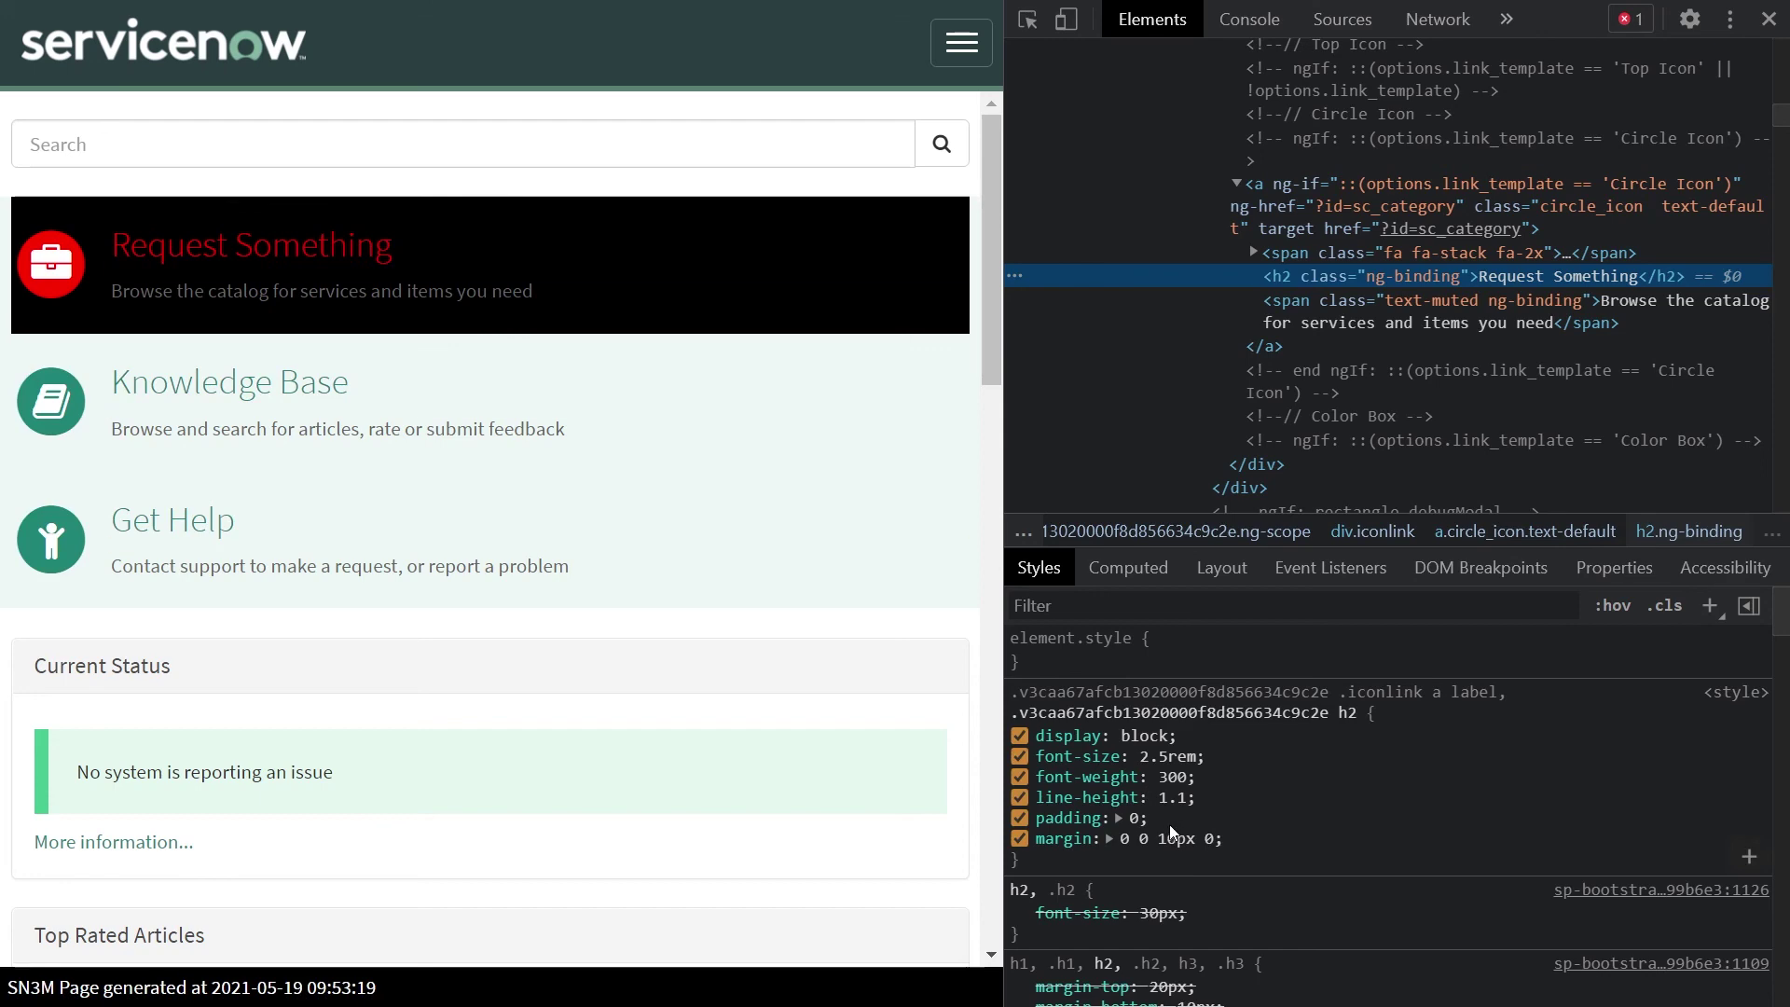
left_click(1169, 825)
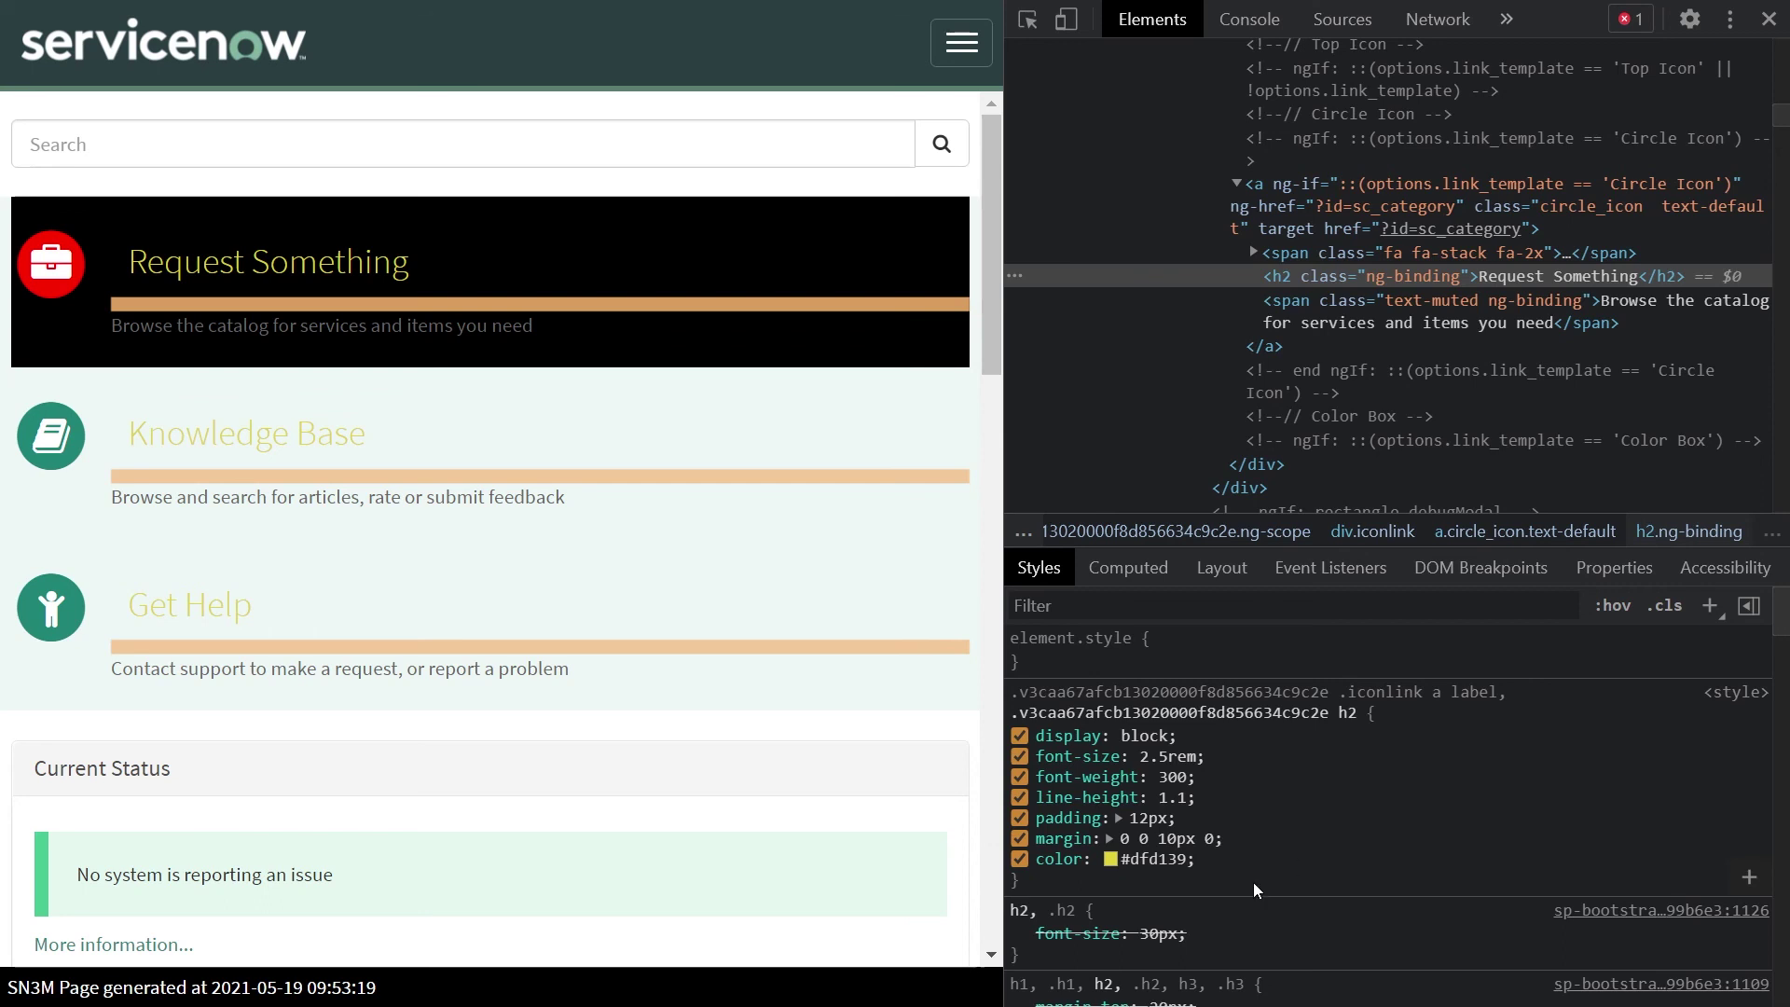
left_click_drag(1230, 865, 1032, 852)
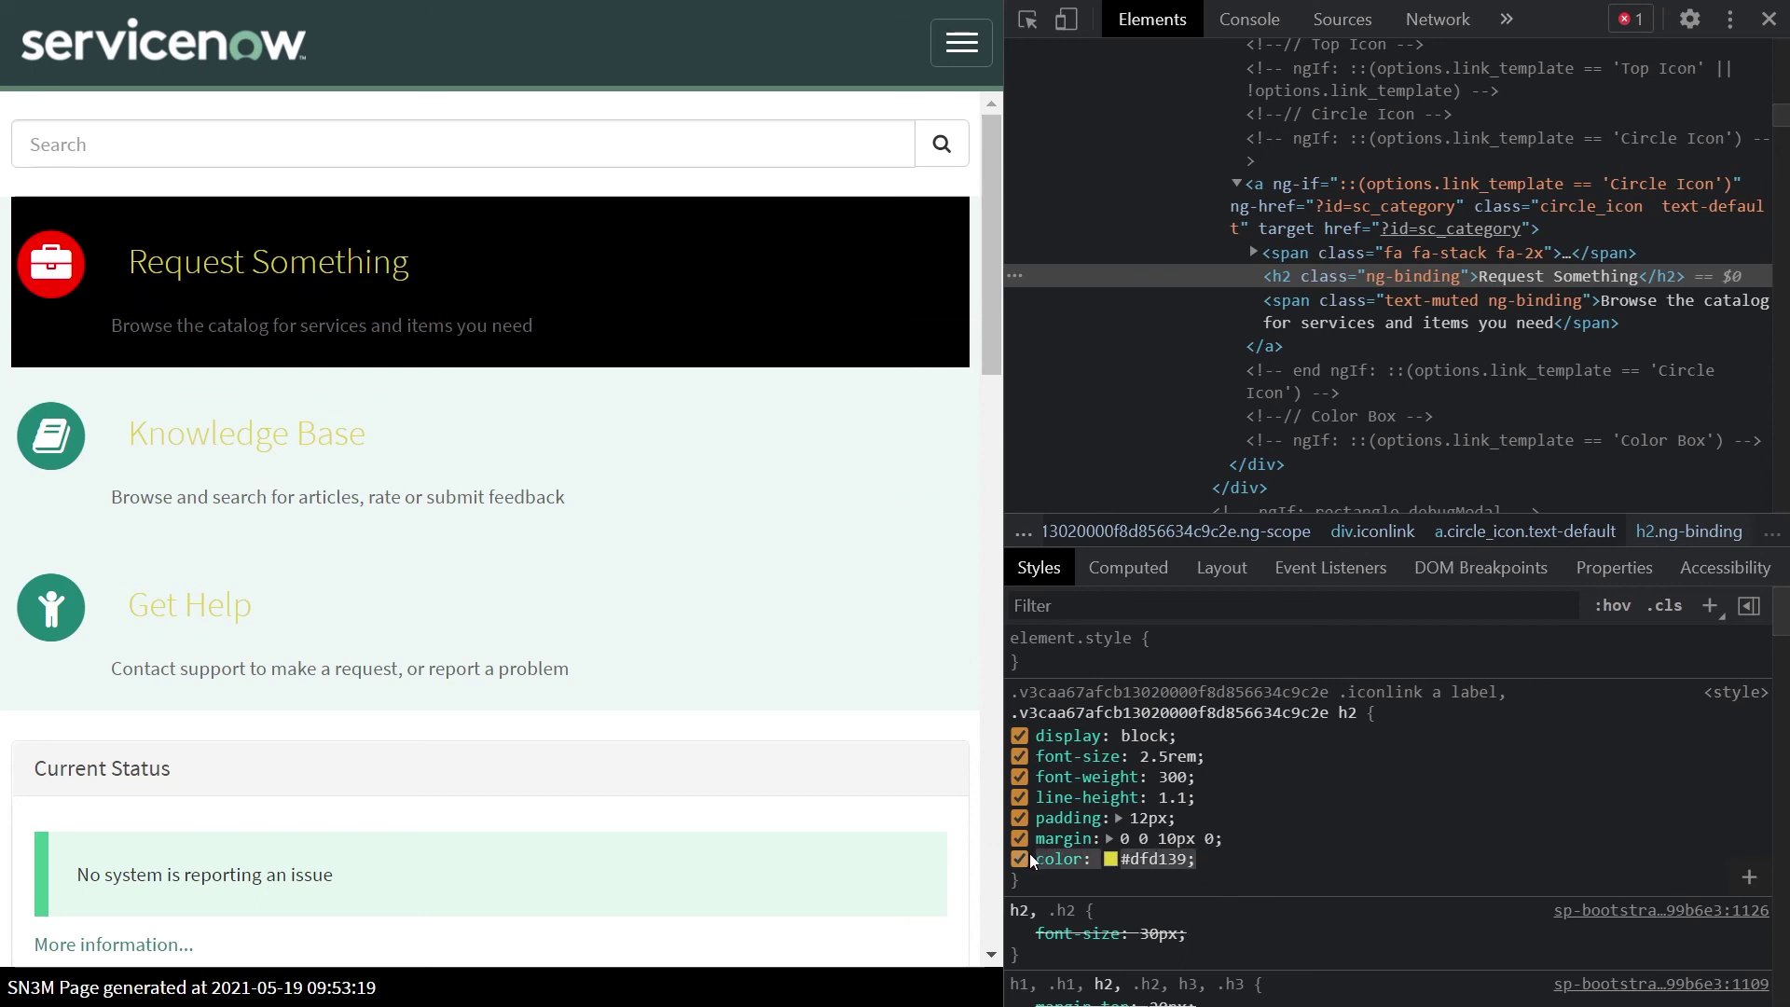